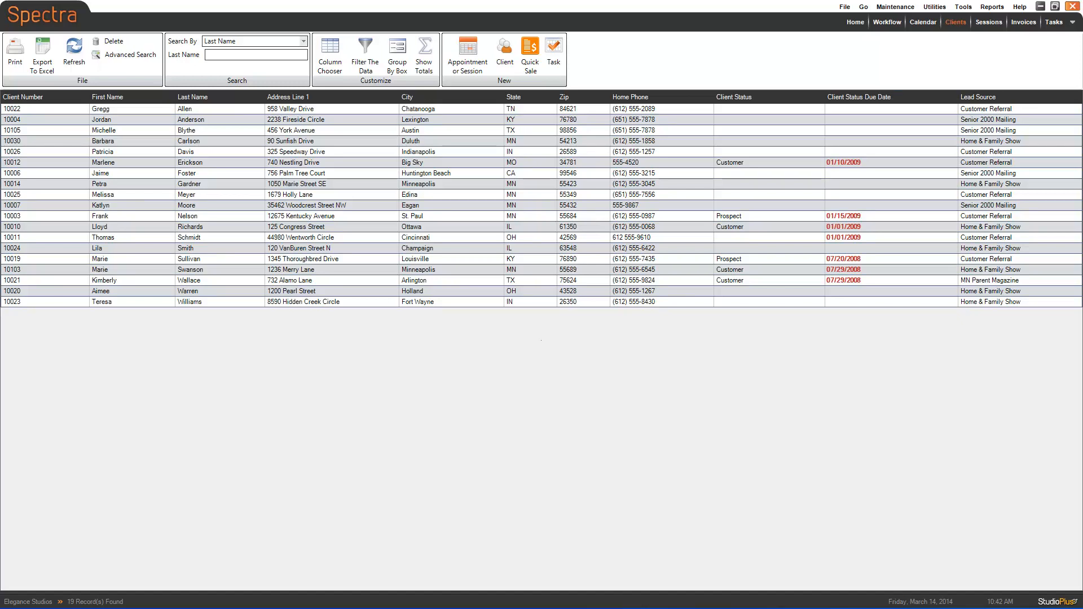
# Start a client export to a text file, choosing the All Clients filter
pyautogui.click(935, 7)
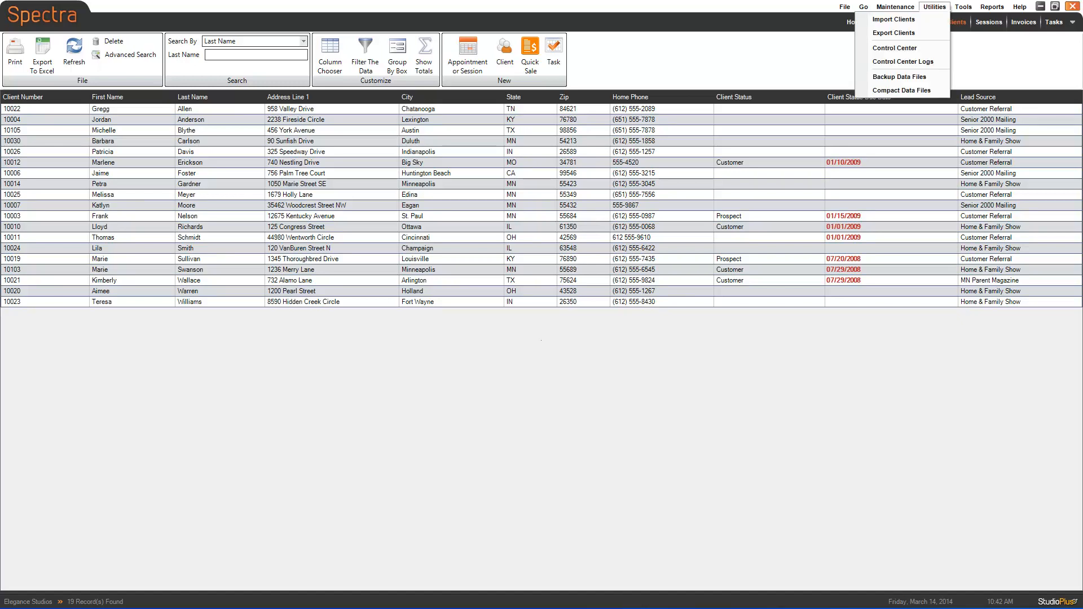
pyautogui.click(894, 33)
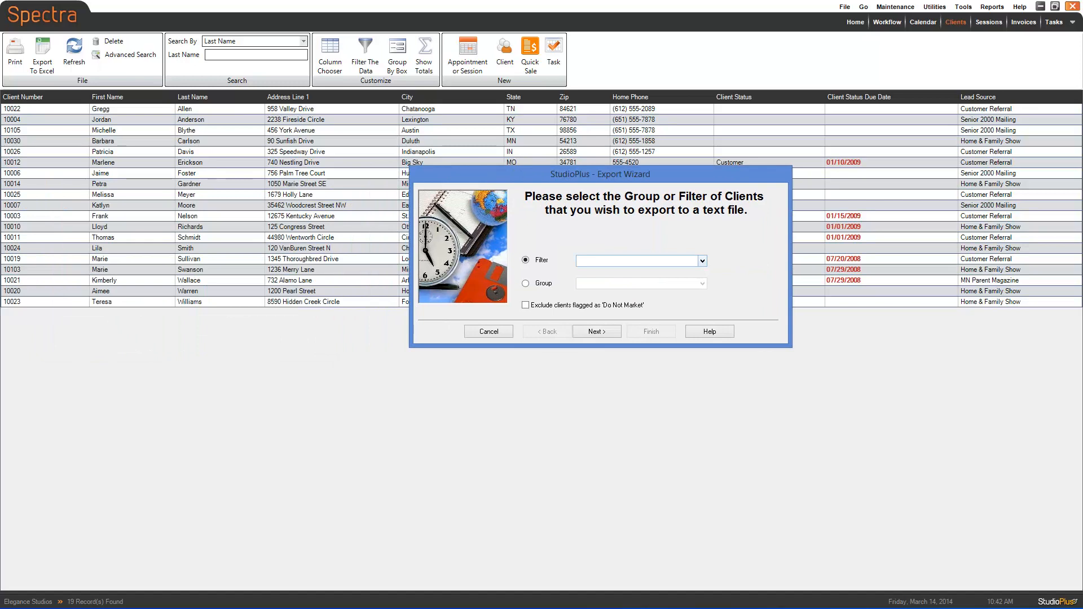
pyautogui.click(703, 260)
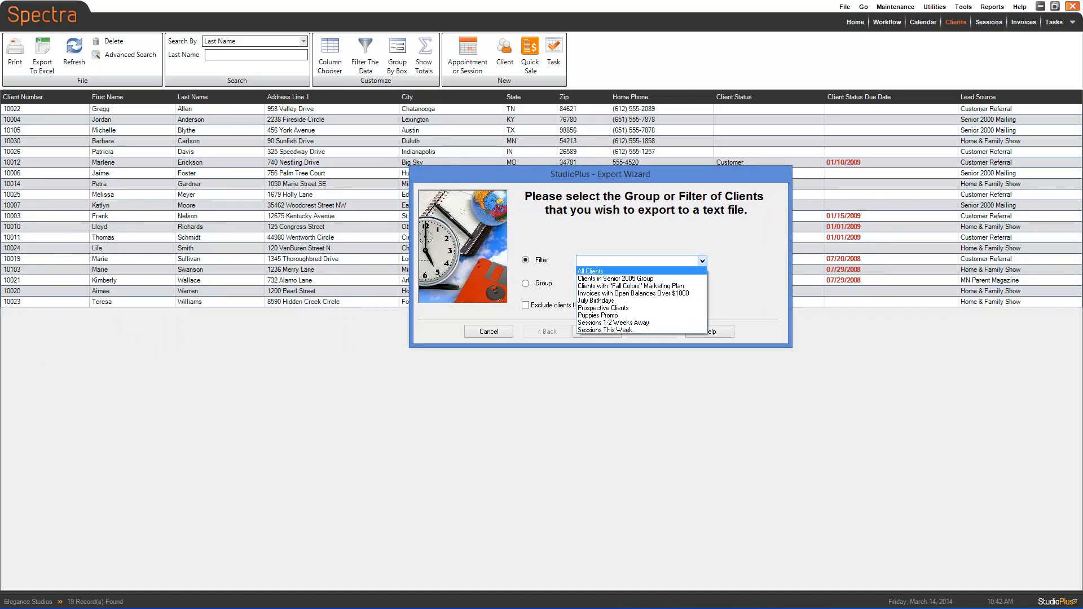
pyautogui.press('Return')
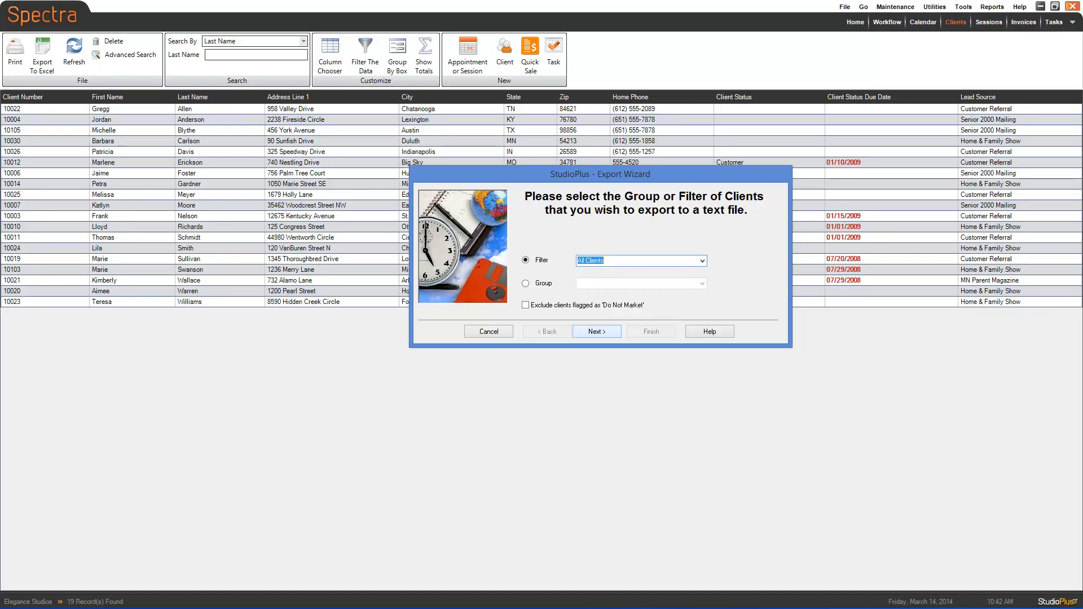
pyautogui.press('Return')
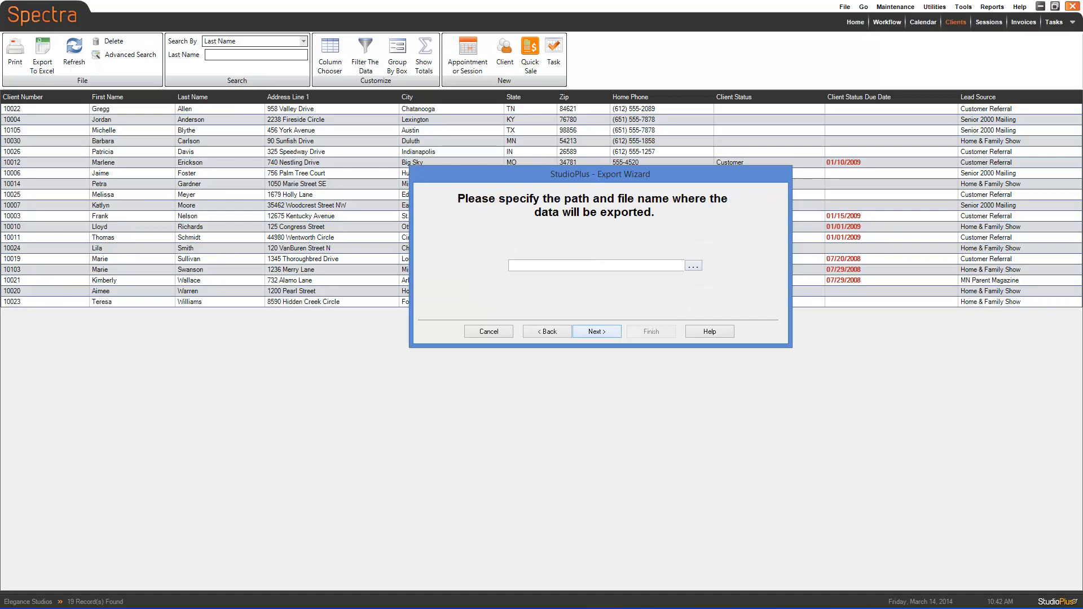
# Name the export file "basic clients" in the SkyDrive Documents folder and complete the client export
pyautogui.click(693, 266)
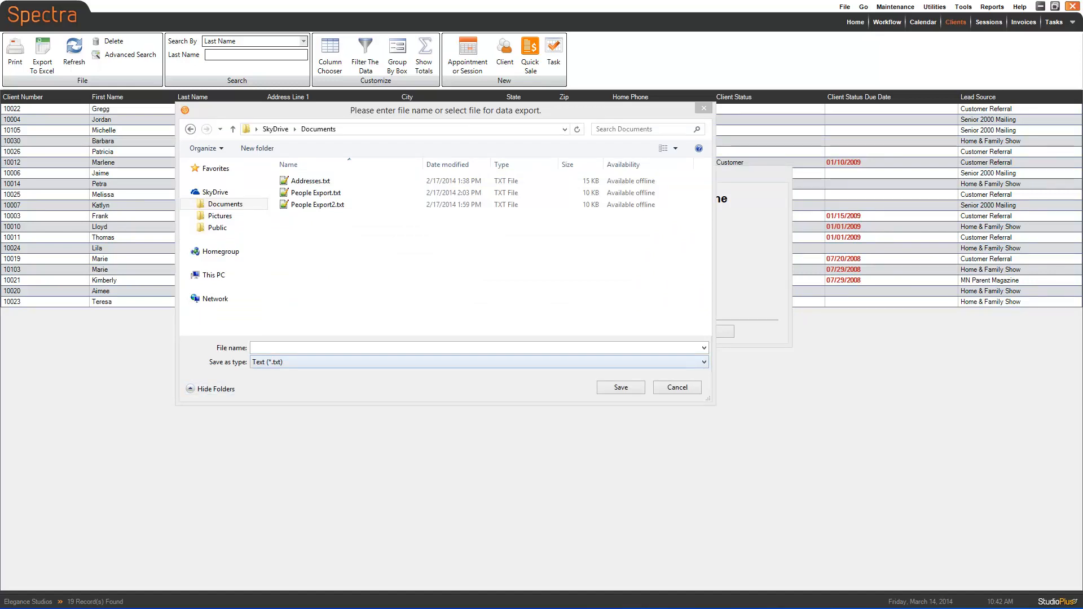
pyautogui.write('basic clients')
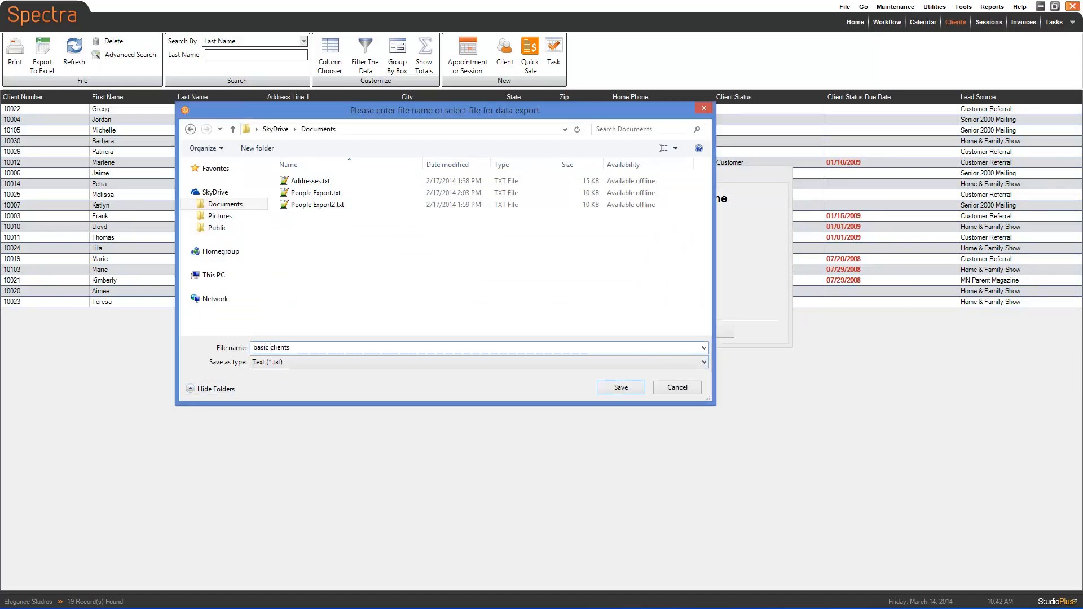
pyautogui.press('Return')
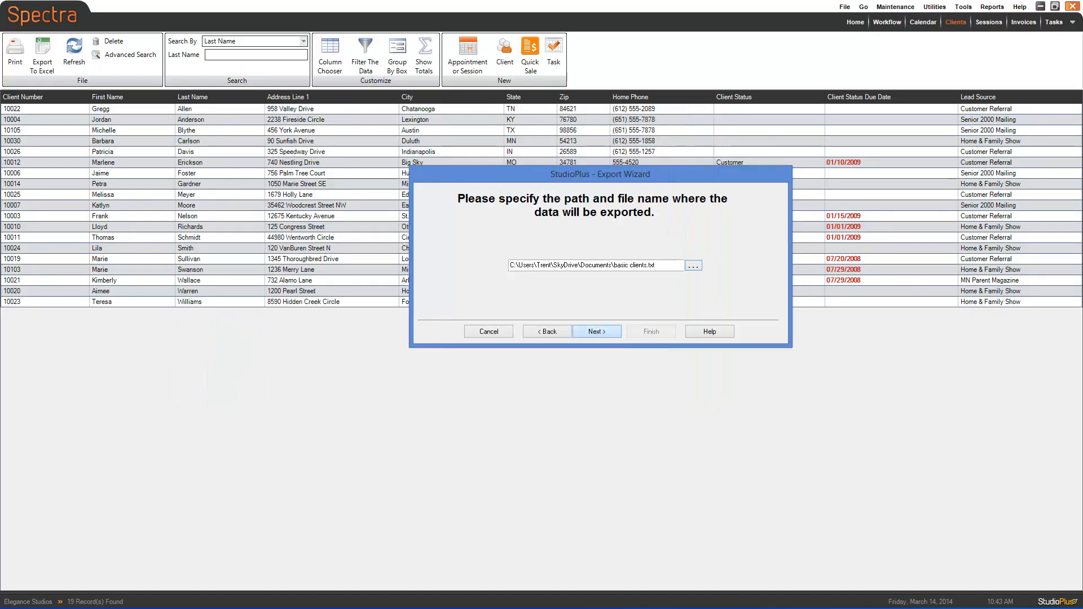
pyautogui.click(597, 331)
pyautogui.click(651, 332)
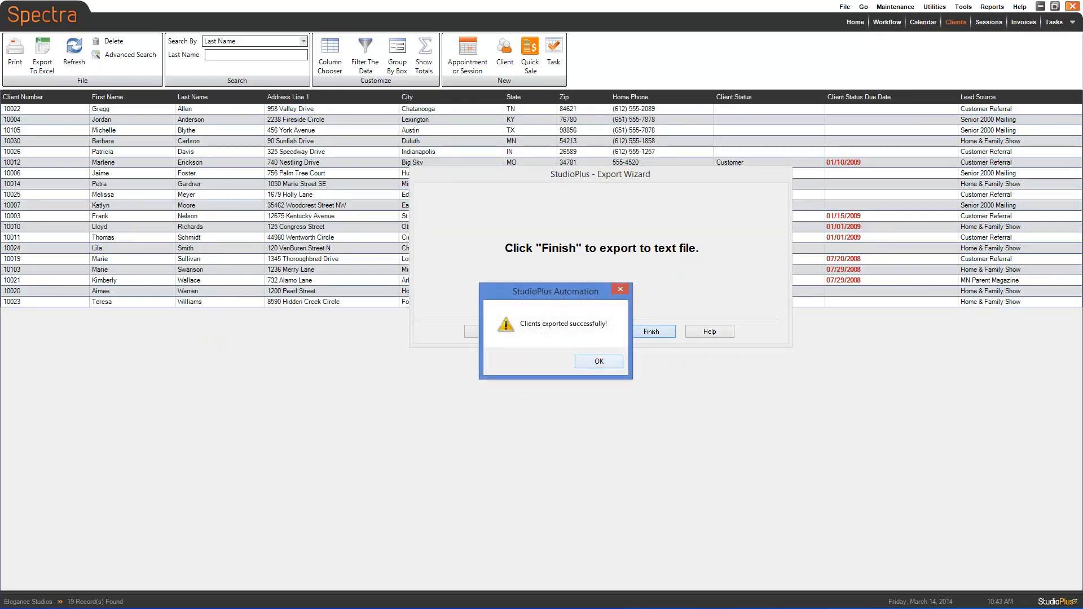
pyautogui.press('Return')
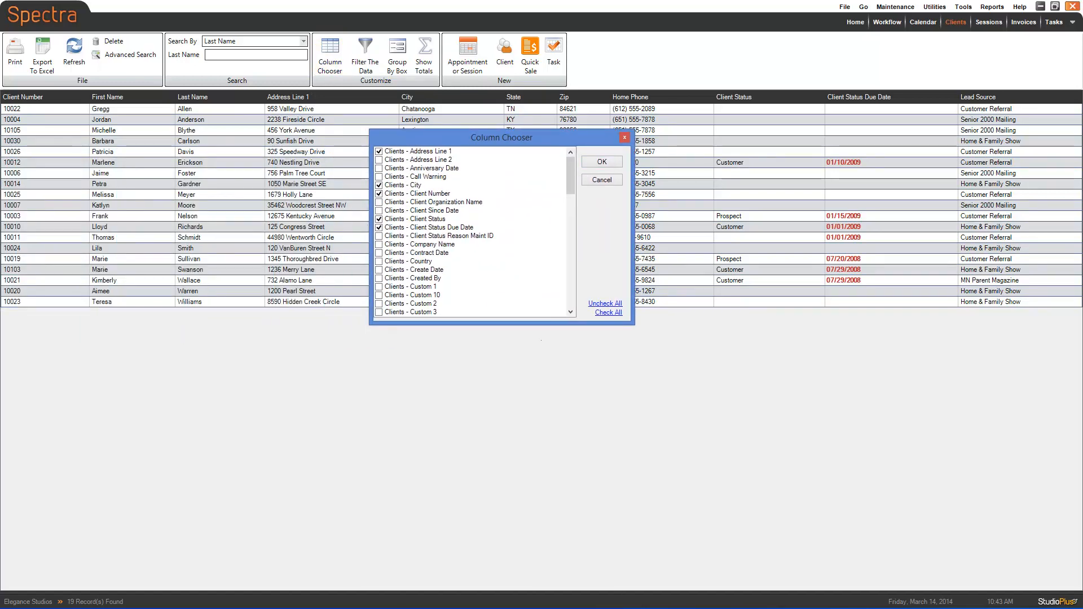
# Try to show every available column in the client list
pyautogui.click(609, 313)
pyautogui.click(602, 162)
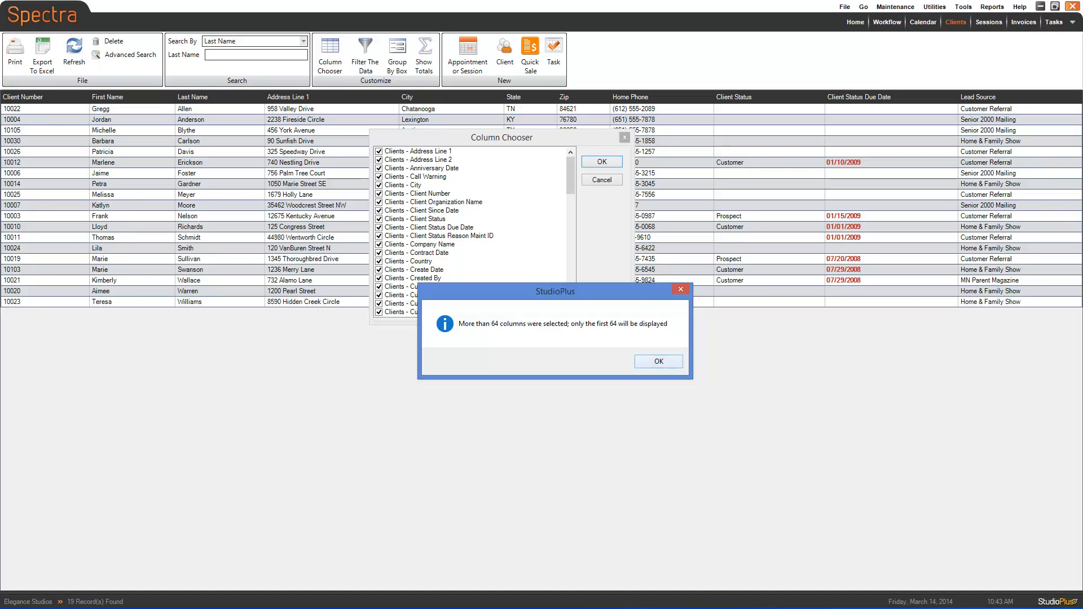
pyautogui.press('Return')
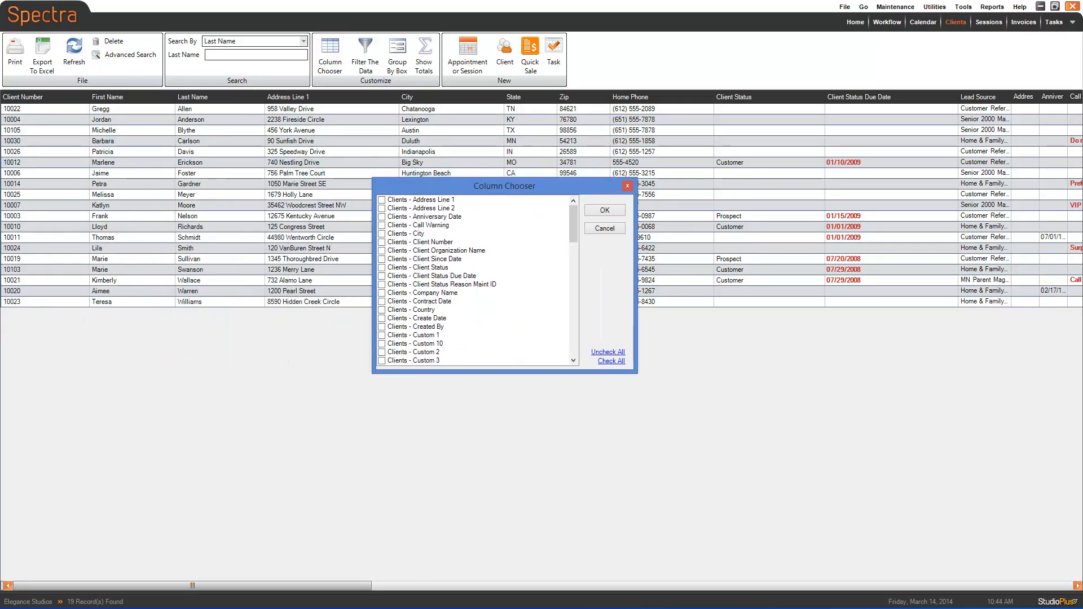
# Select the Clients columns from Address Line 1 through New State and apply them to the client list
pyautogui.click(382, 199)
pyautogui.click(382, 208)
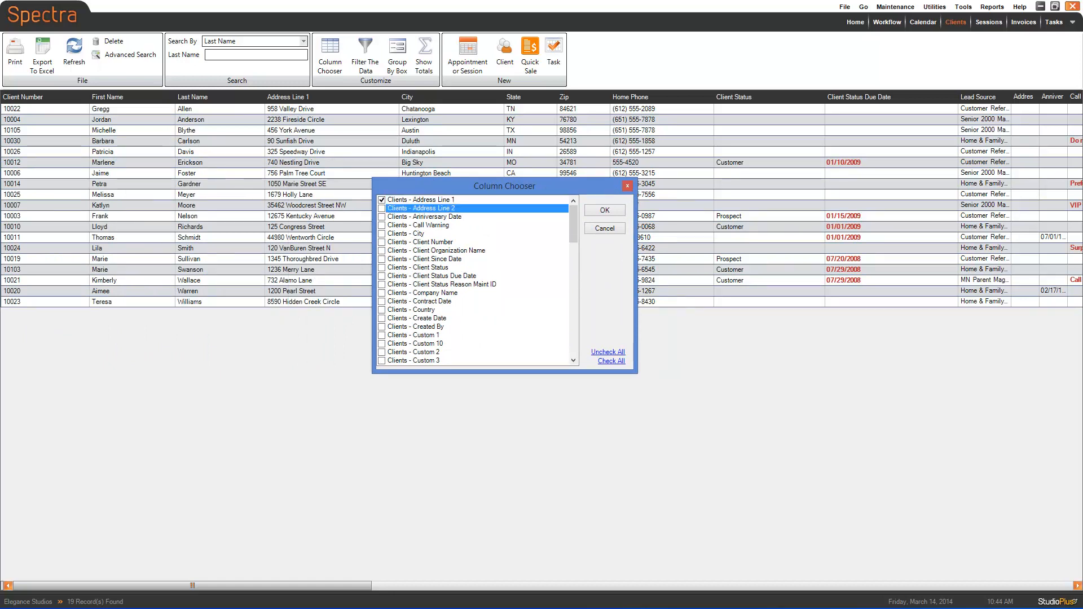
pyautogui.click(381, 216)
pyautogui.click(382, 226)
pyautogui.click(382, 234)
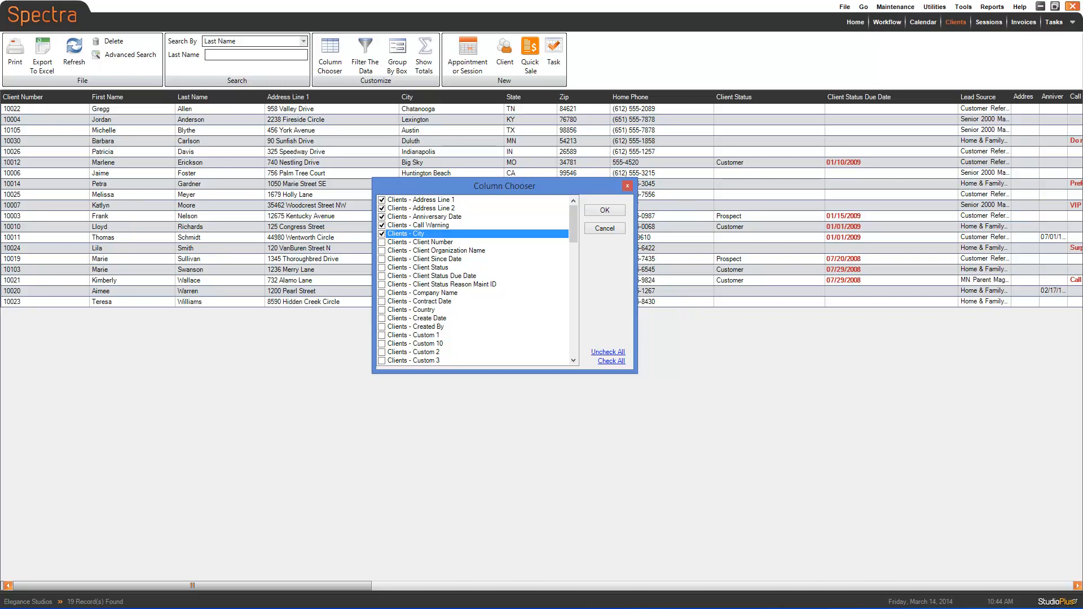
pyautogui.click(382, 242)
pyautogui.click(382, 250)
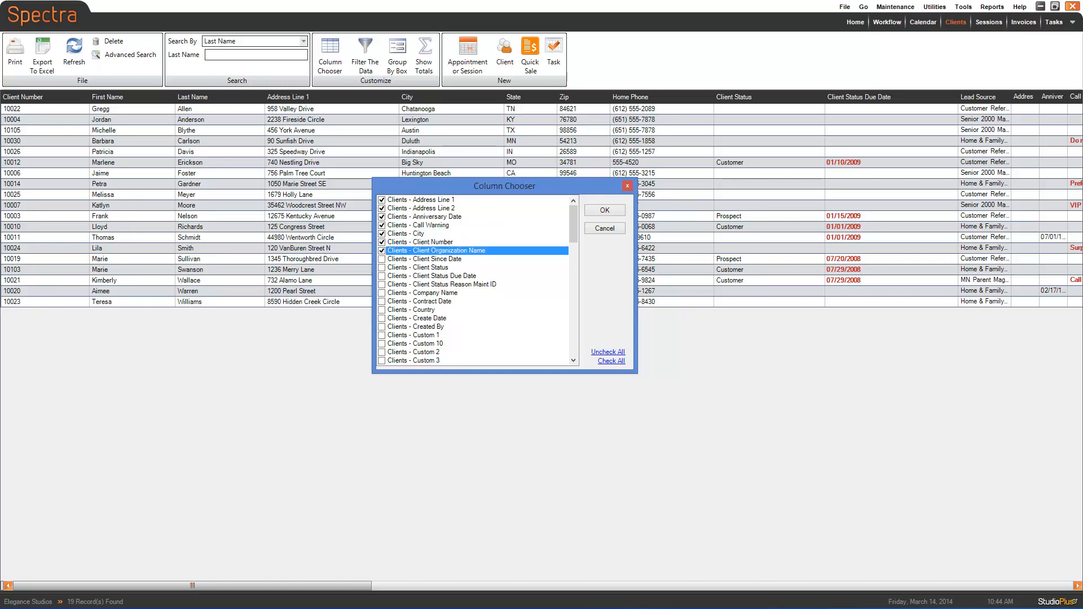
pyautogui.click(382, 259)
pyautogui.click(382, 268)
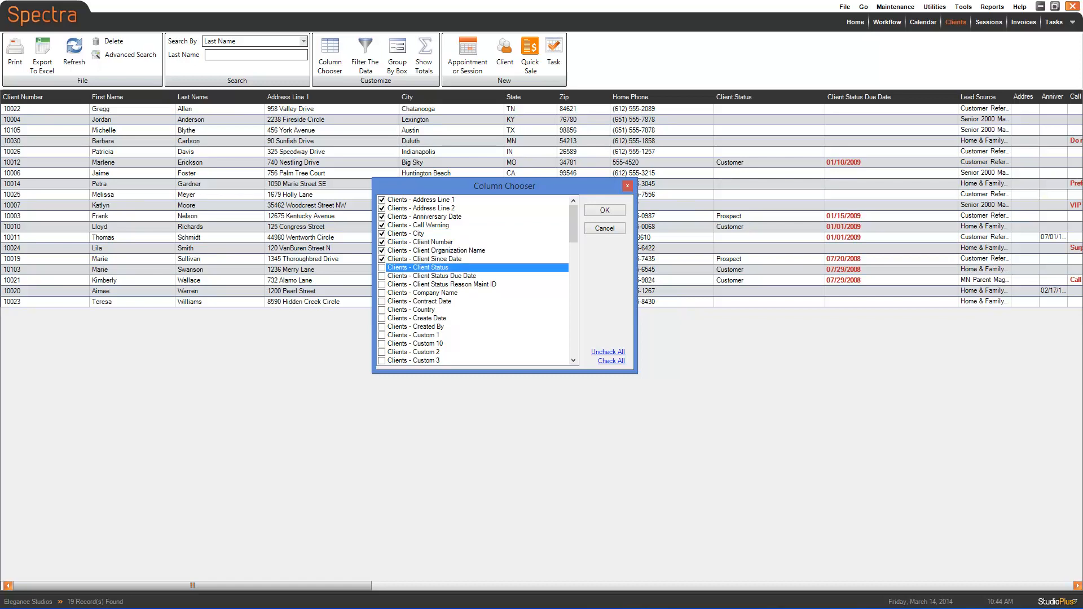
pyautogui.click(382, 276)
pyautogui.click(381, 284)
pyautogui.click(382, 293)
pyautogui.click(382, 301)
pyautogui.click(382, 309)
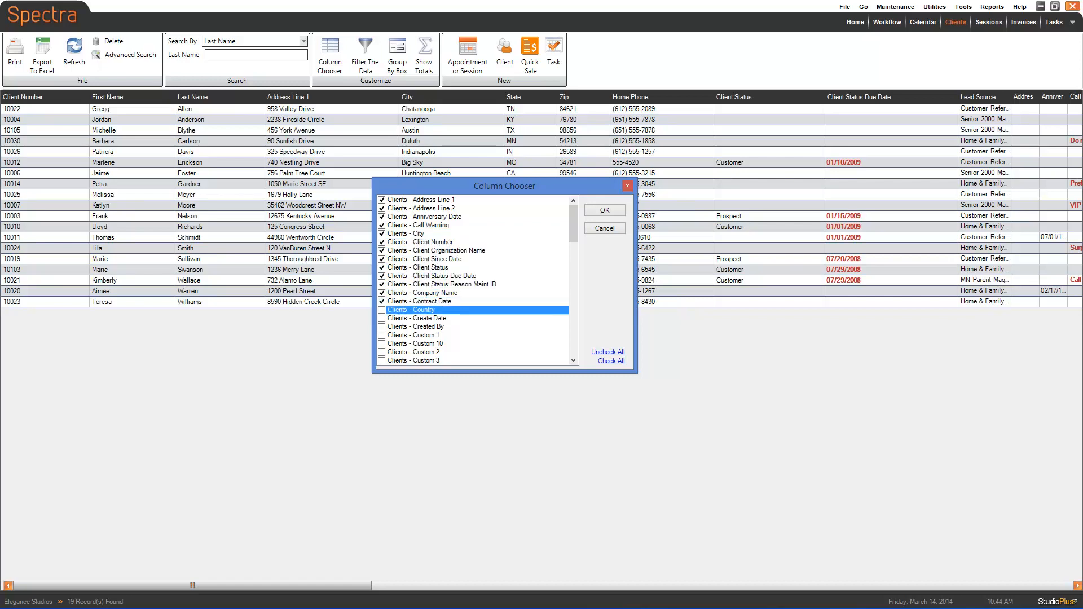
pyautogui.click(382, 318)
pyautogui.click(382, 327)
pyautogui.press('Down')
pyautogui.press('space')
pyautogui.press('Down')
pyautogui.press('space')
pyautogui.press('Down')
pyautogui.press('space')
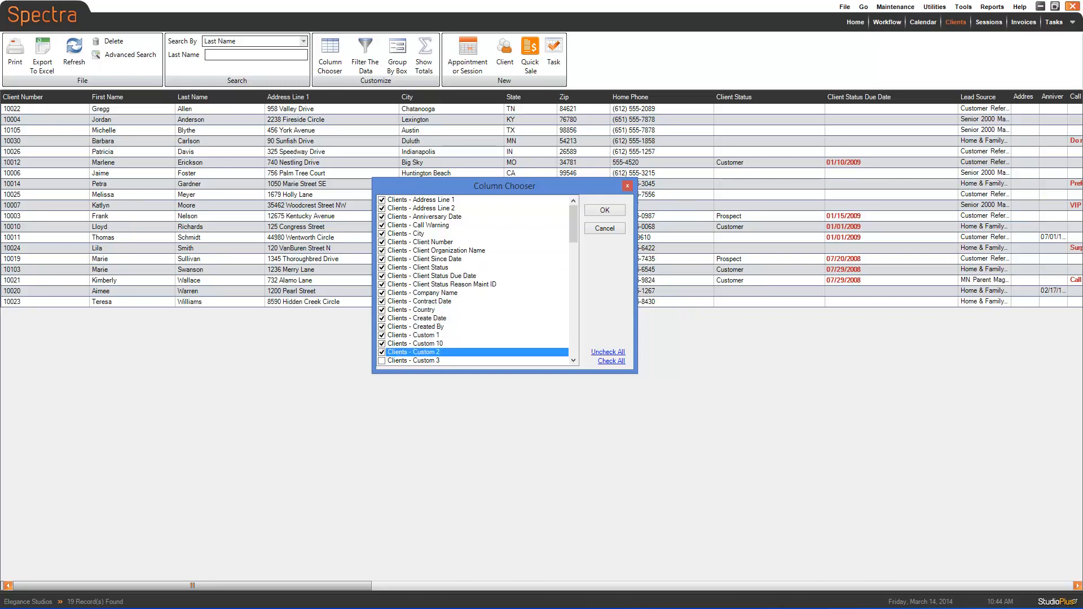
pyautogui.press('Down')
pyautogui.press('space')
pyautogui.press('Down')
pyautogui.press('space')
pyautogui.press('Down')
pyautogui.press('space')
pyautogui.press('Down')
pyautogui.press('space')
pyautogui.press('Down')
pyautogui.press('space')
pyautogui.press('Down')
pyautogui.press('space')
pyautogui.press('Down')
pyautogui.press('space')
pyautogui.press('Down')
pyautogui.press('space')
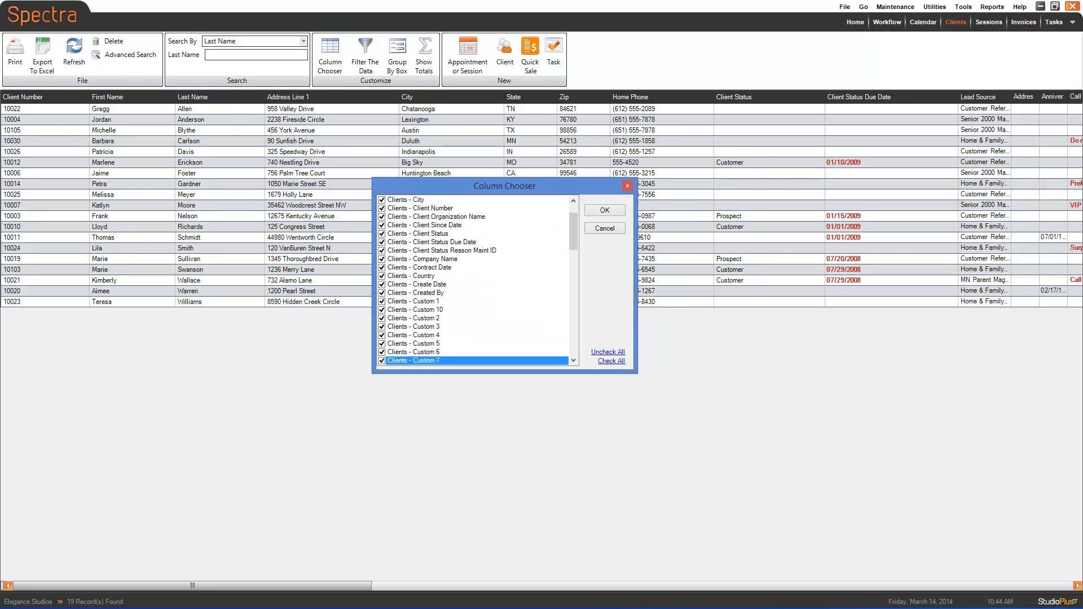
pyautogui.press('Down')
pyautogui.press('space')
pyautogui.press('Down')
pyautogui.press('space')
pyautogui.press('Down')
pyautogui.press('space')
pyautogui.press('Down')
pyautogui.press('space')
pyautogui.press('Down')
pyautogui.press('space')
pyautogui.press('Down')
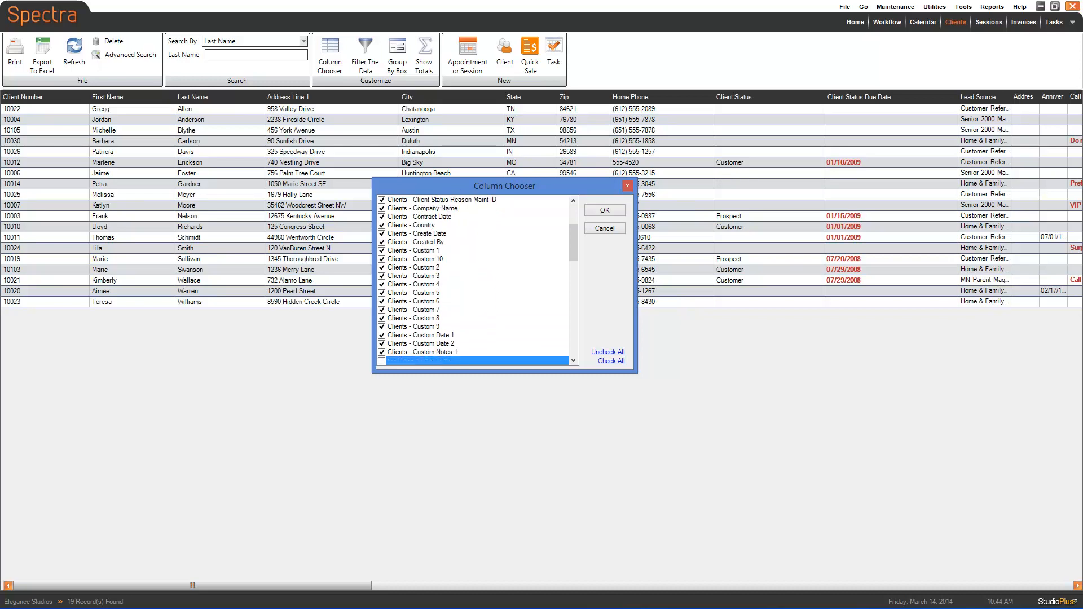
pyautogui.press('space')
pyautogui.press('Down')
pyautogui.press('space')
pyautogui.press('Down')
pyautogui.press('space')
pyautogui.press('Down')
pyautogui.press('space')
pyautogui.press('Down')
pyautogui.press('space')
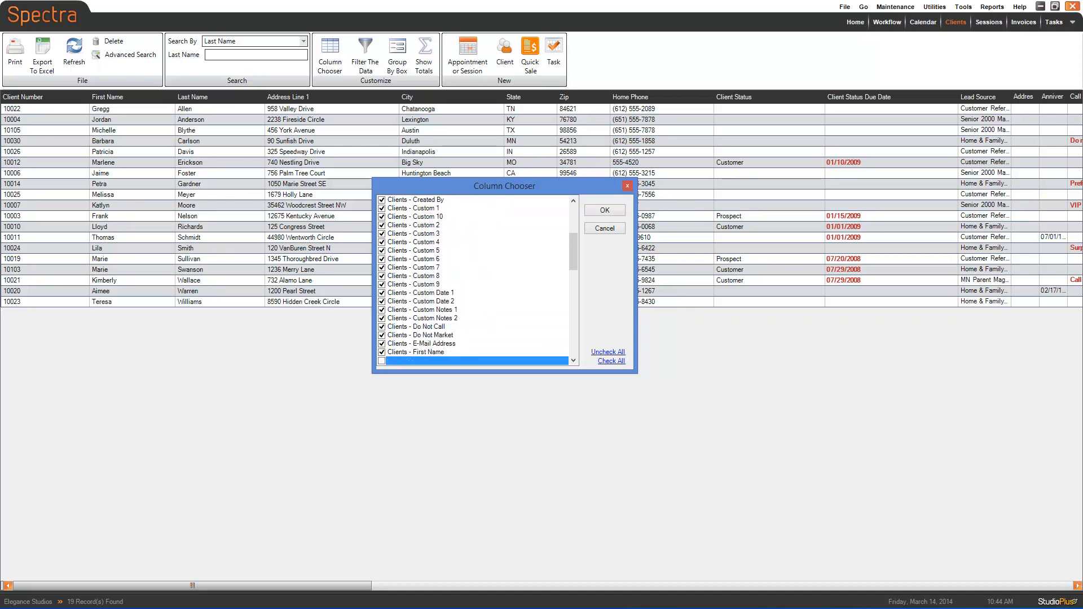
pyautogui.press('Down')
pyautogui.press('space')
pyautogui.press('Down')
pyautogui.press('space')
pyautogui.press('Down')
pyautogui.press('space')
pyautogui.press('Down')
pyautogui.press('space')
pyautogui.press('Down')
pyautogui.press('space')
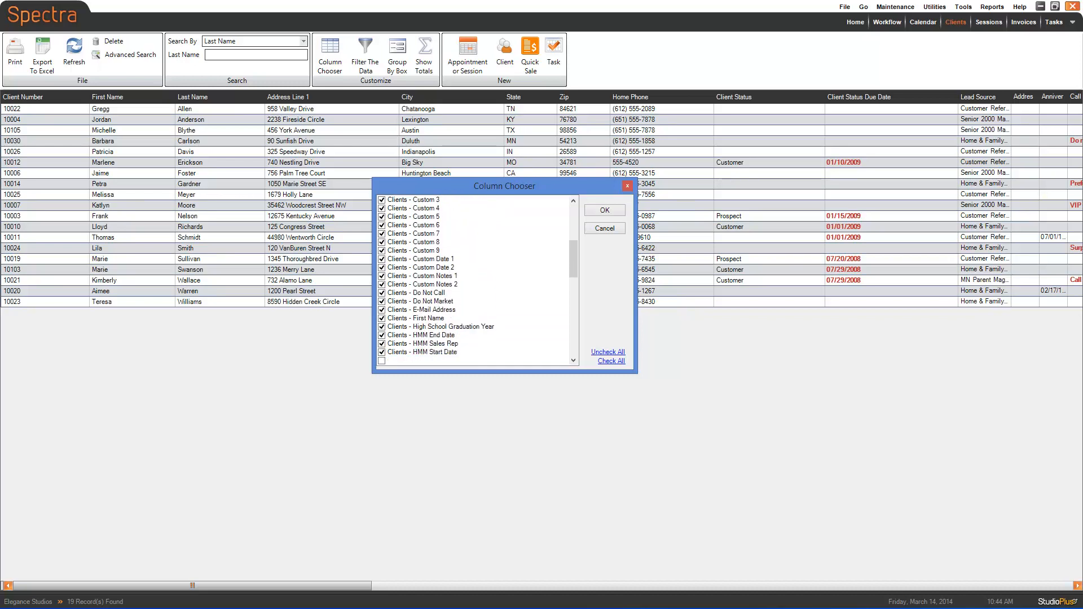
pyautogui.press('Down')
pyautogui.press('space')
pyautogui.press('Down')
pyautogui.press('space')
pyautogui.press('Down')
pyautogui.press('space')
pyautogui.press('Down')
pyautogui.press('space')
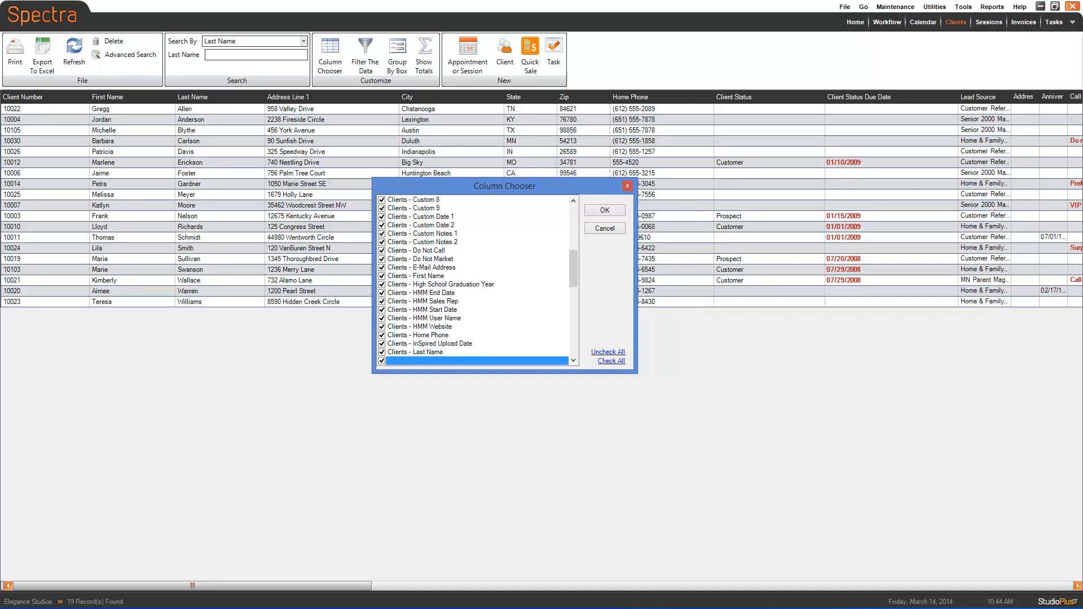
pyautogui.press('Down')
pyautogui.press('space')
pyautogui.press('Down')
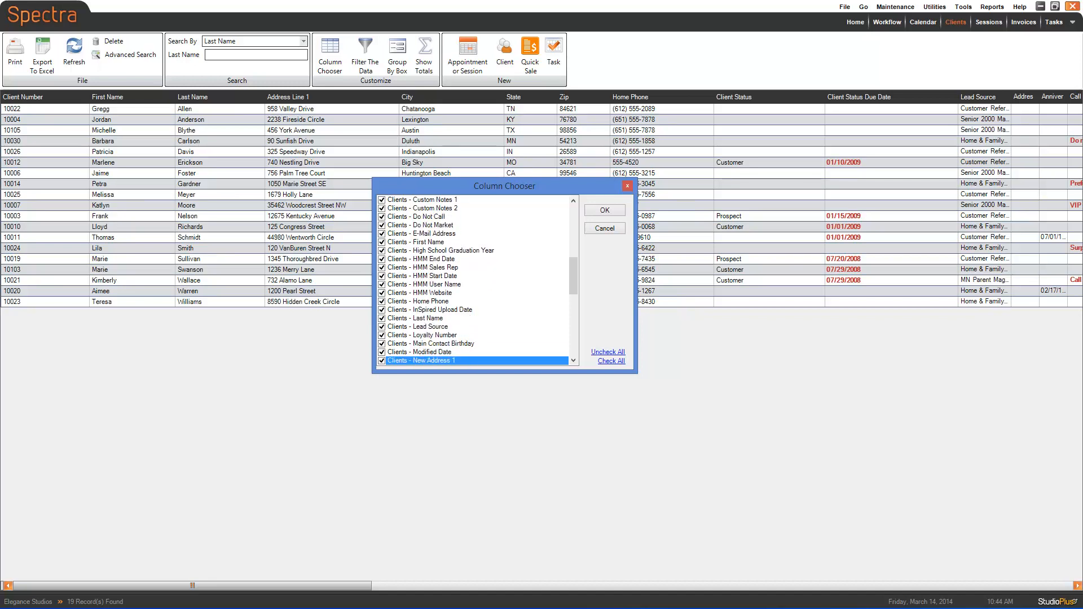
pyautogui.press('Down')
pyautogui.press('space')
pyautogui.press('Down')
pyautogui.press('space')
pyautogui.press('Down')
pyautogui.press('space')
pyautogui.press('Down')
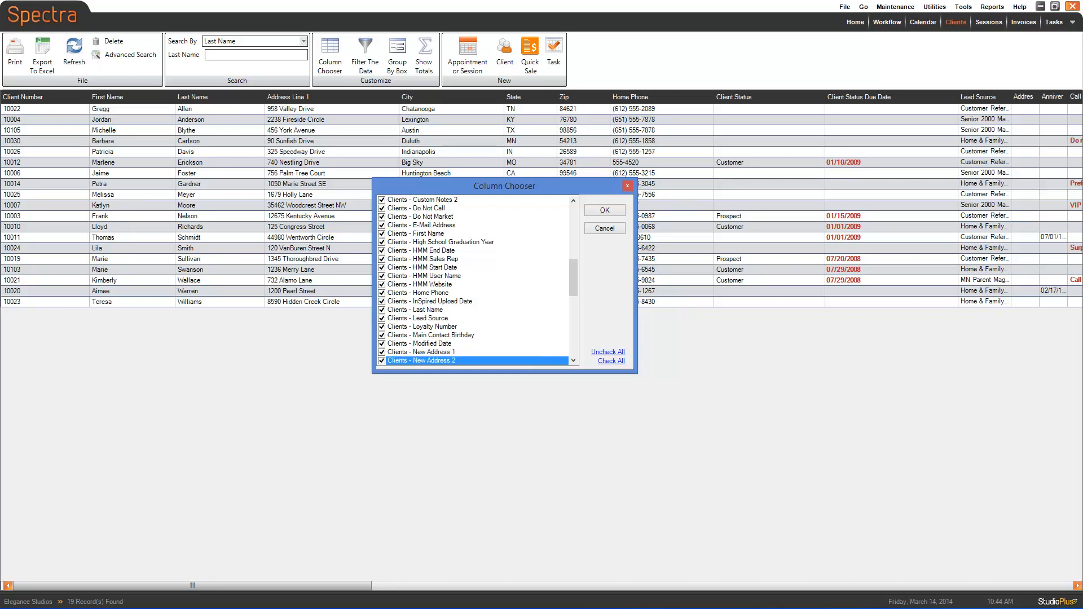
pyautogui.press('space')
pyautogui.press('Down')
pyautogui.press('space')
pyautogui.press('Down')
pyautogui.press('space')
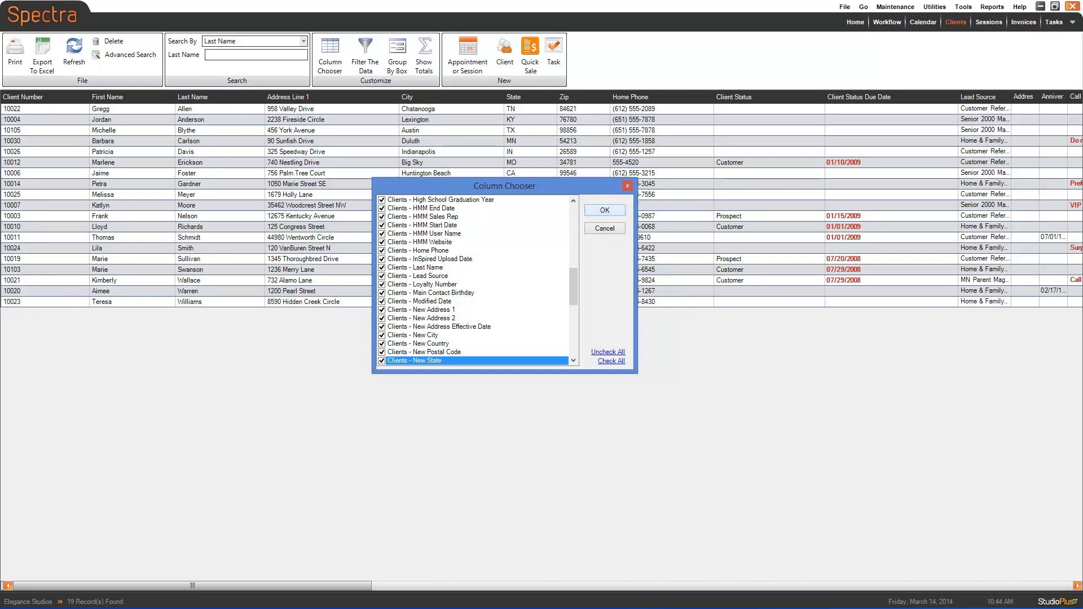
pyautogui.press('Return')
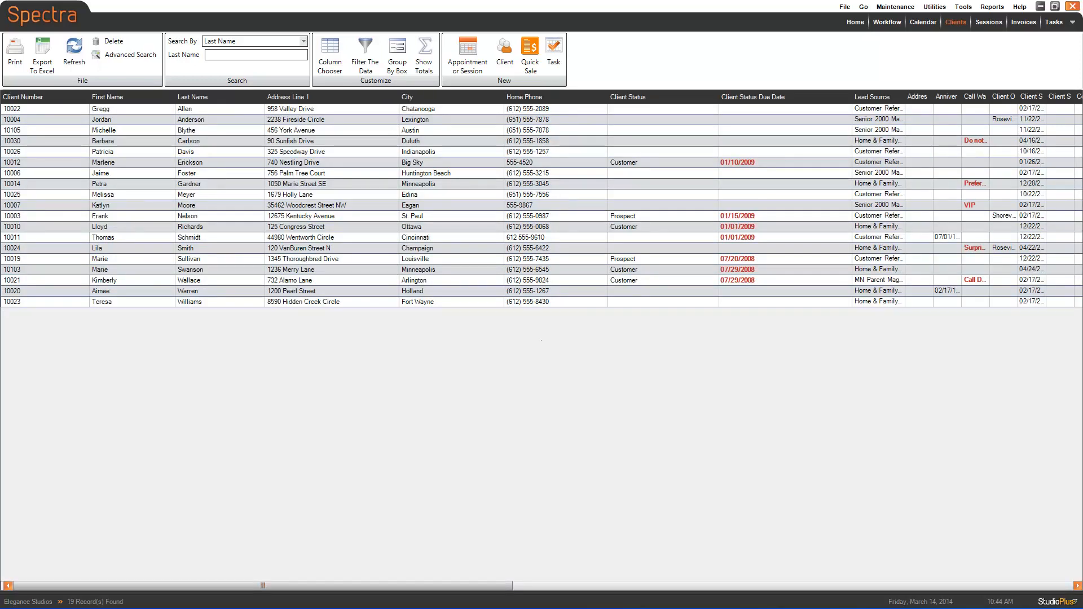
# Export the client list to an Excel worksheet named "Client 1" in the Documents folder
pyautogui.moveTo(263, 586)
pyautogui.mouseDown()
pyautogui.moveTo(823, 585)
pyautogui.moveTo(262, 586)
pyautogui.mouseUp()
pyautogui.click(42, 56)
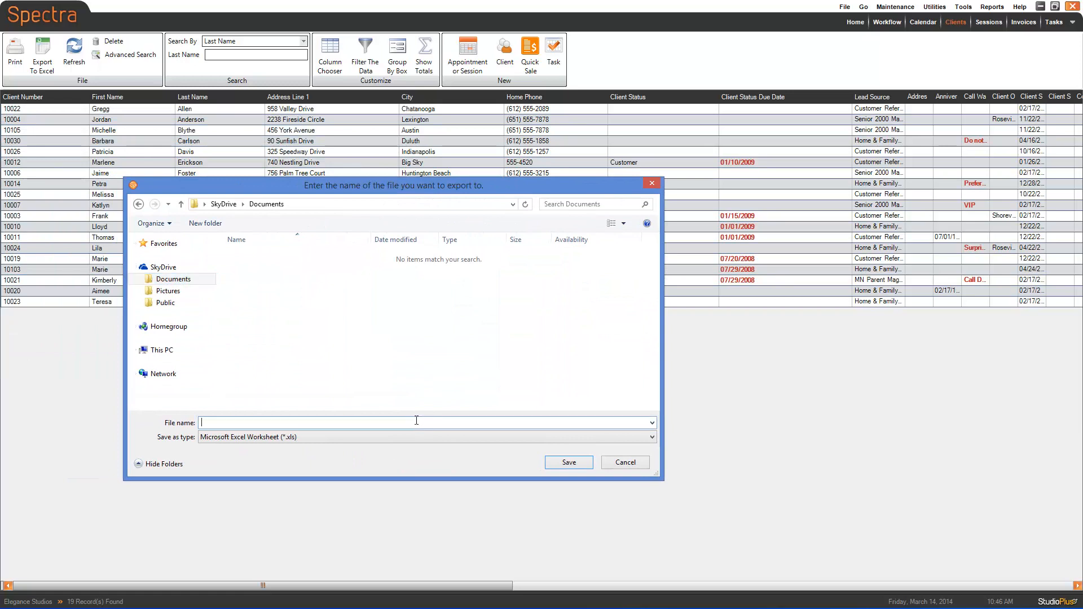
pyautogui.write('Client 1')
pyautogui.click(567, 463)
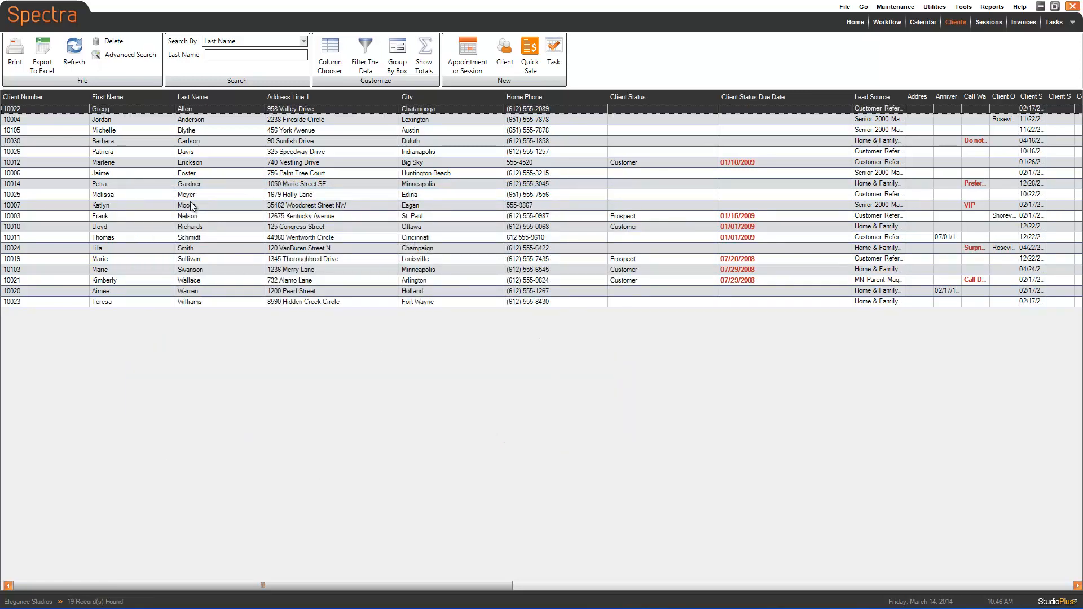
# Reopen the client list's column selection and clear all selected columns
pyautogui.click(331, 61)
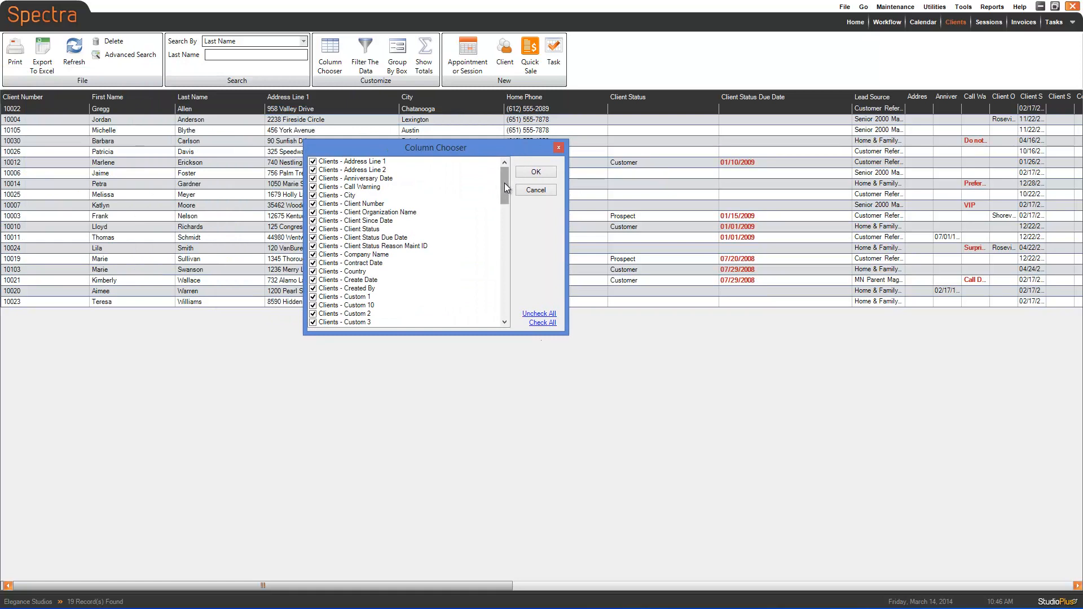
pyautogui.moveTo(504, 183); pyautogui.dragTo(510, 265)
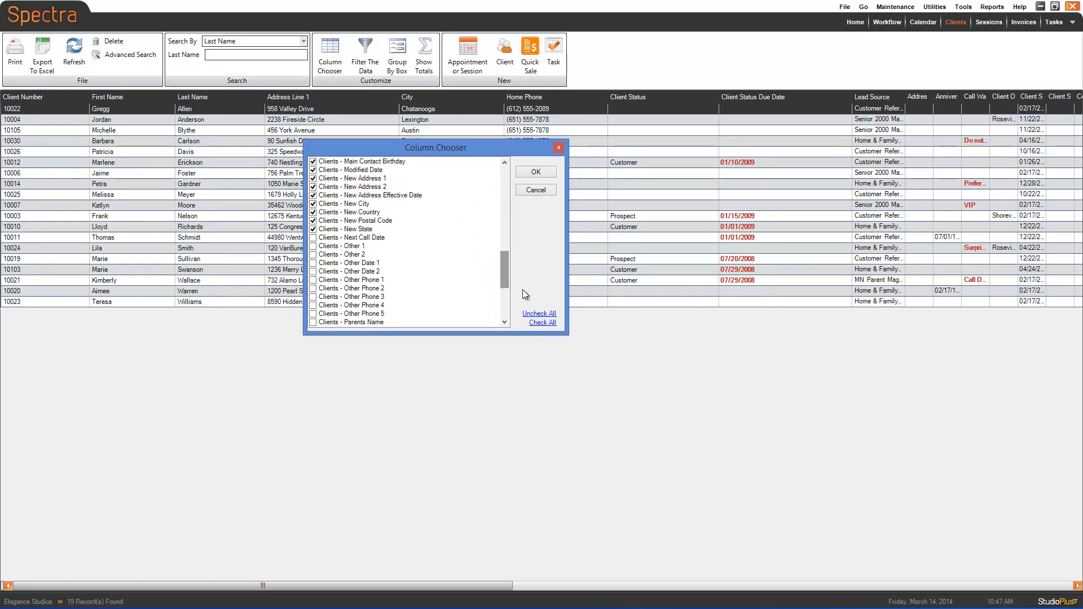
pyautogui.click(539, 314)
# Select the Clients columns from Next Call Date through Zip and apply them to the client list
pyautogui.click(313, 238)
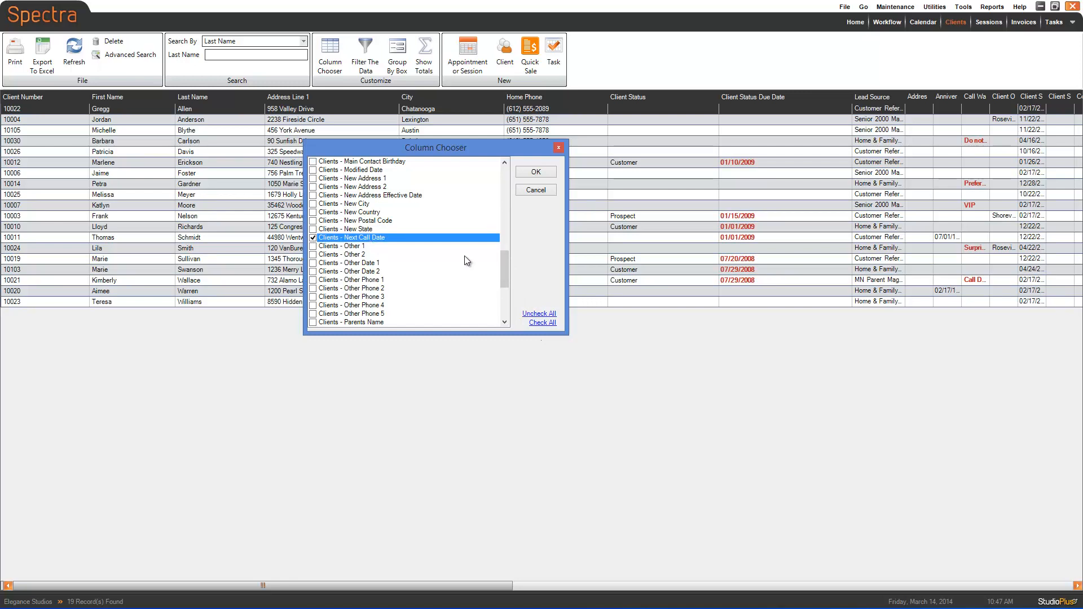
pyautogui.press('Down')
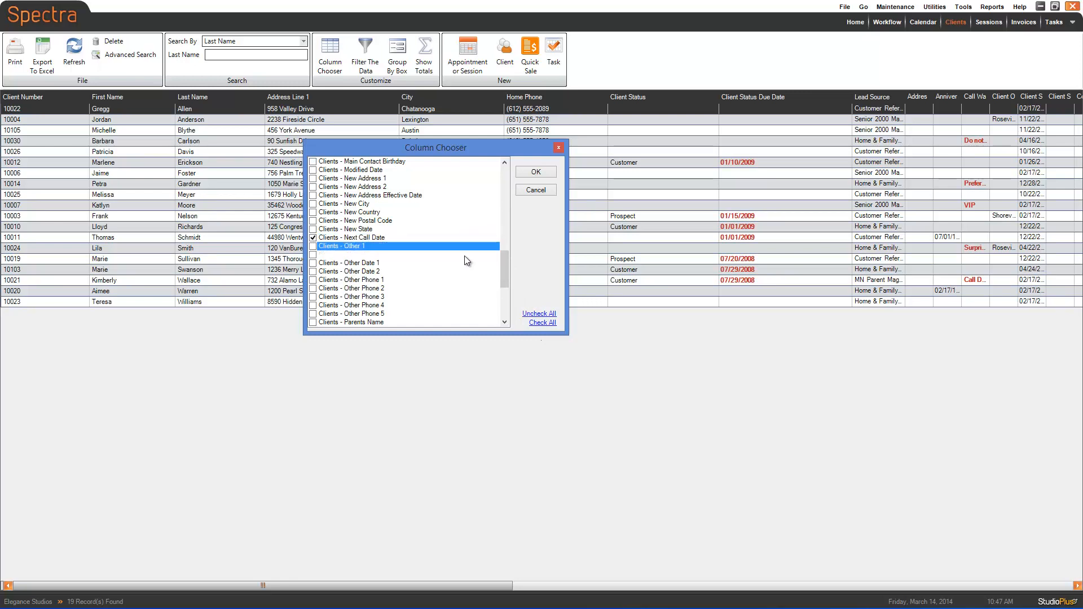
pyautogui.press('Down')
pyautogui.press('Up')
pyautogui.press('space')
pyautogui.press('Down')
pyautogui.press('space')
pyautogui.press('Down')
pyautogui.press('space')
pyautogui.press('Down')
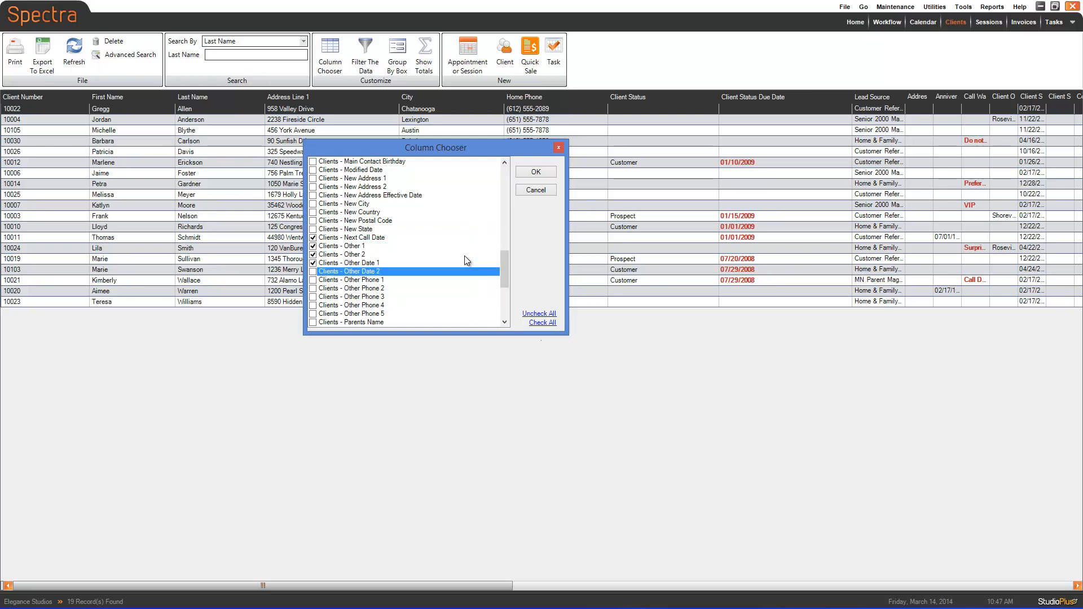
pyautogui.press('space')
pyautogui.press('Down')
pyautogui.press('space')
pyautogui.press('Down')
pyautogui.press('space')
pyautogui.press('Down')
pyautogui.press('space')
pyautogui.press('Down')
pyautogui.press('space')
pyautogui.press('Down')
pyautogui.press('space')
pyautogui.press('Down')
pyautogui.press('space')
pyautogui.press('Down')
pyautogui.press('space')
pyautogui.press('Down')
pyautogui.press('space')
pyautogui.press('Down')
pyautogui.press('space')
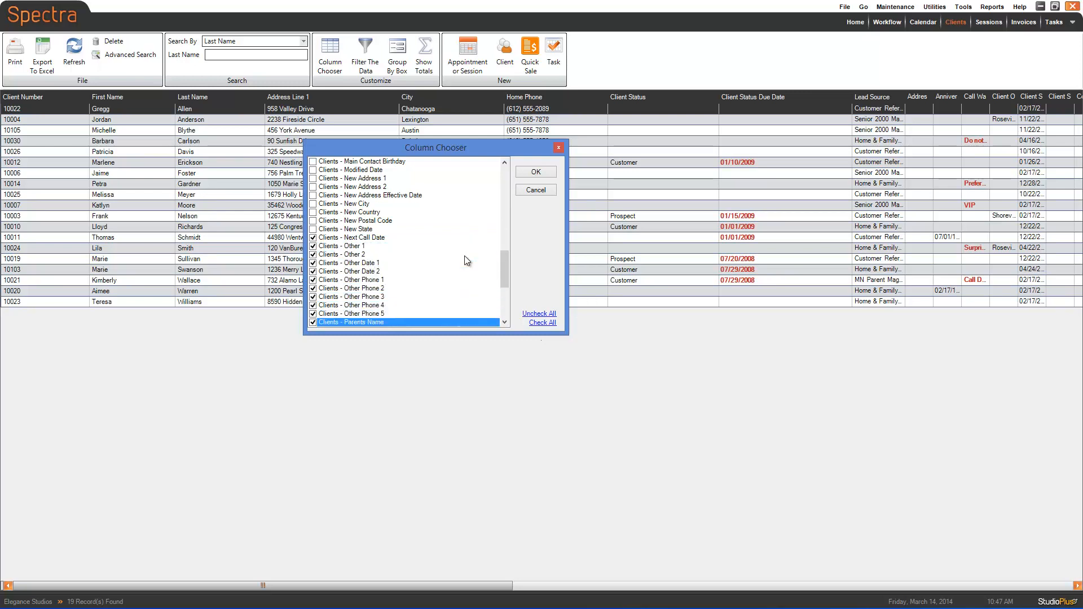
pyautogui.press('Down')
pyautogui.press('space')
pyautogui.press('Down')
pyautogui.press('space')
pyautogui.press('Down')
pyautogui.press('space')
pyautogui.press('Down')
pyautogui.press('space')
pyautogui.press('Down')
pyautogui.press('space')
pyautogui.press('Down')
pyautogui.press('space')
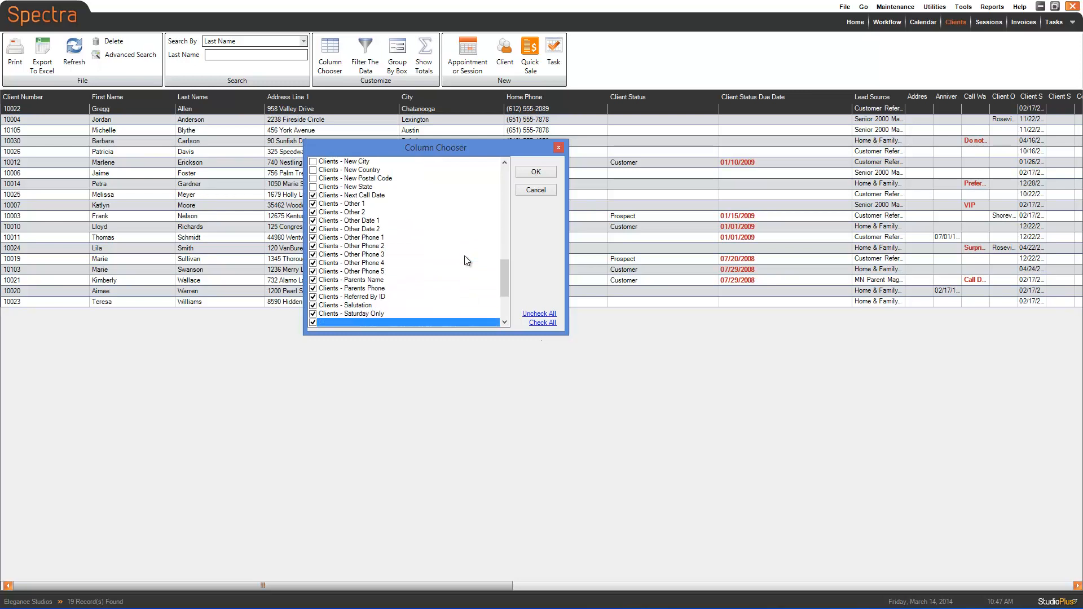
pyautogui.press('Down')
pyautogui.press('space')
pyautogui.press('Down')
pyautogui.press('space')
pyautogui.press('Down')
pyautogui.press('space')
pyautogui.press('Down')
pyautogui.press('space')
pyautogui.press('Down')
pyautogui.press('space')
pyautogui.press('Down')
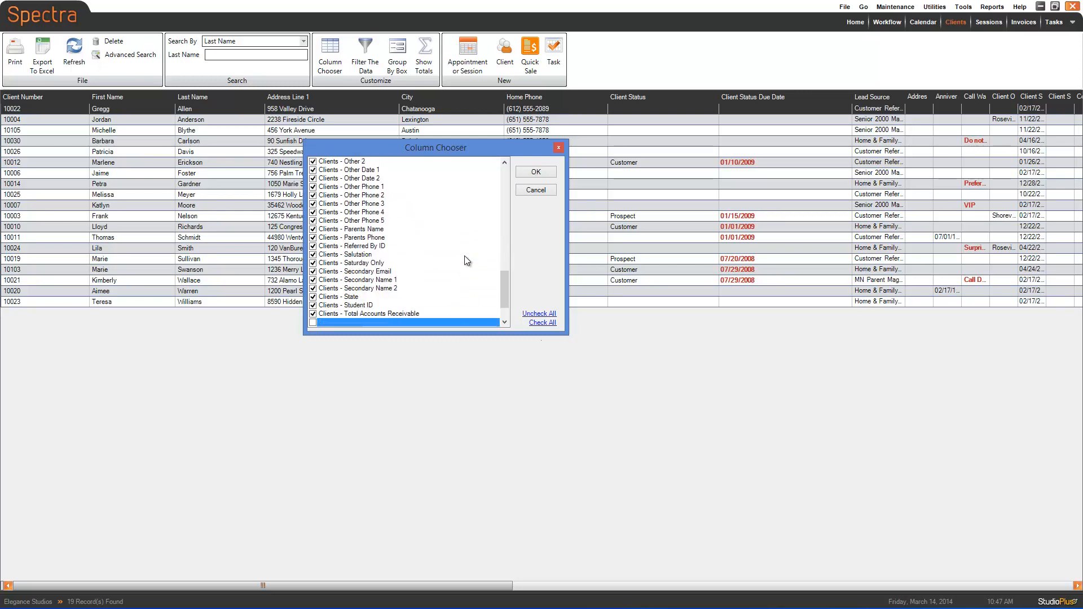
pyautogui.press('space')
pyautogui.press('Down')
pyautogui.press('space')
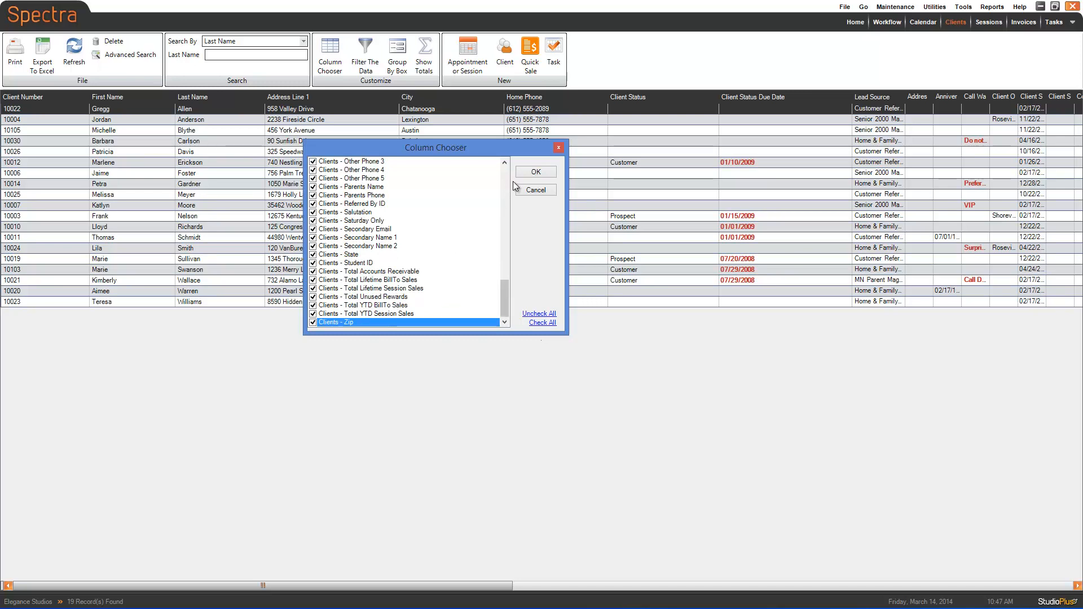
pyautogui.click(536, 172)
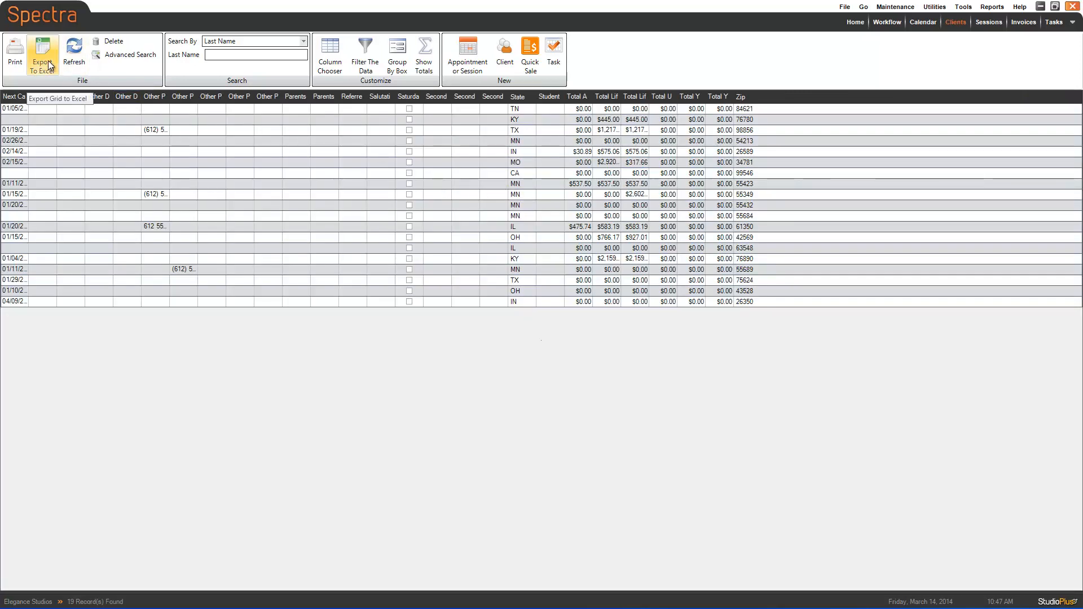
# Export the client list to an Excel worksheet named "Client 2" in the Documents folder
pyautogui.click(49, 66)
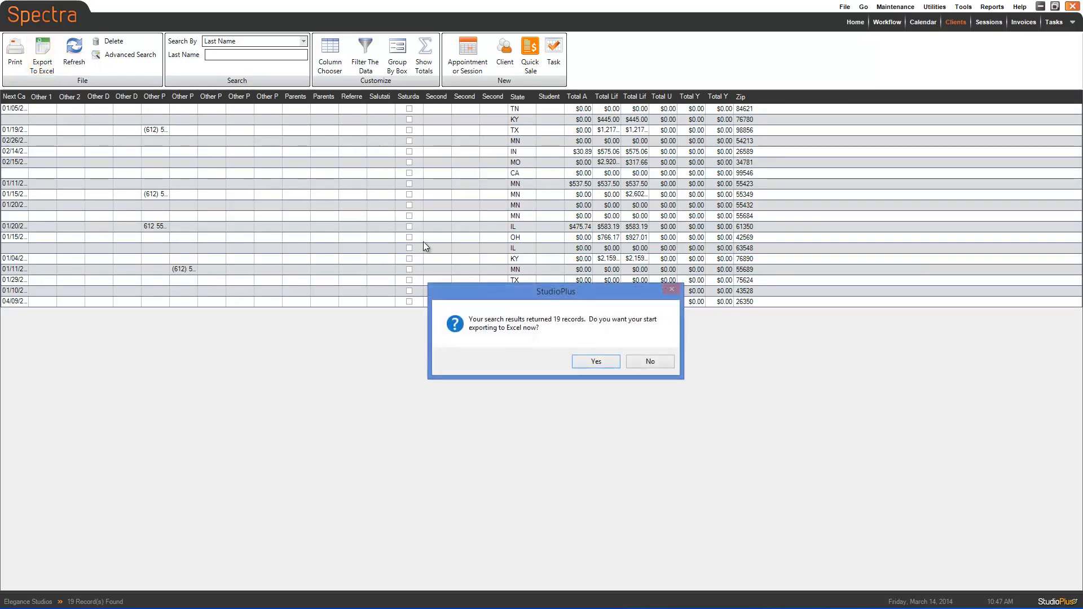
pyautogui.click(597, 361)
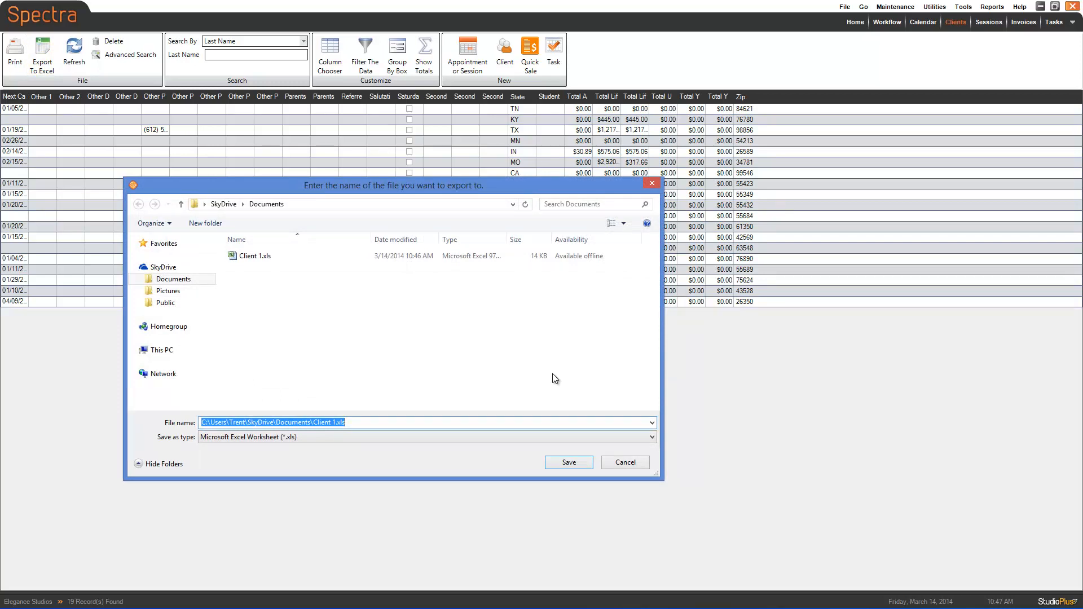
pyautogui.write('Client 2')
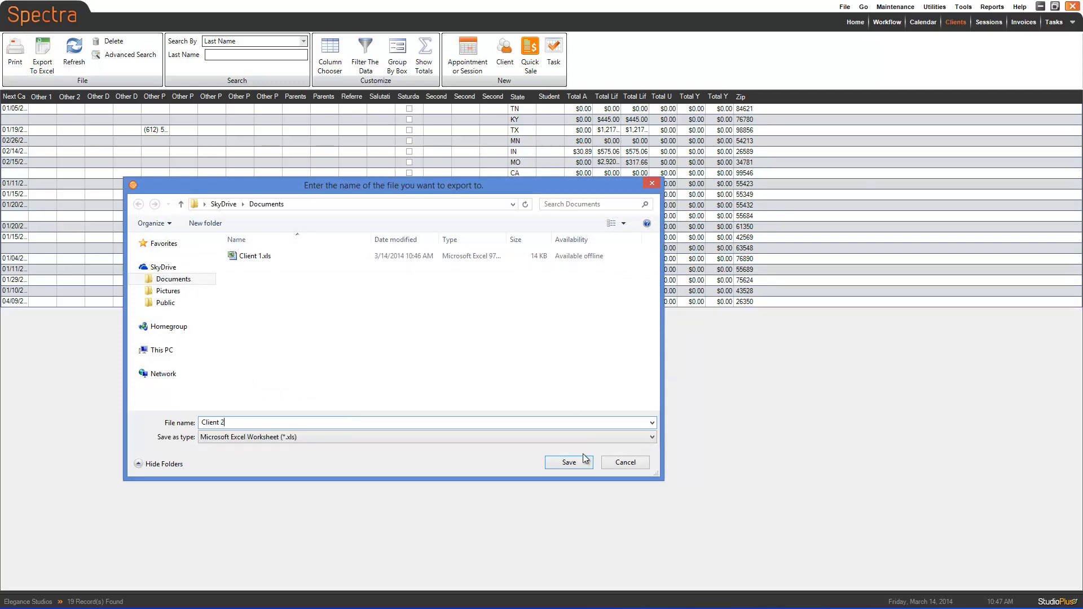
pyautogui.click(569, 462)
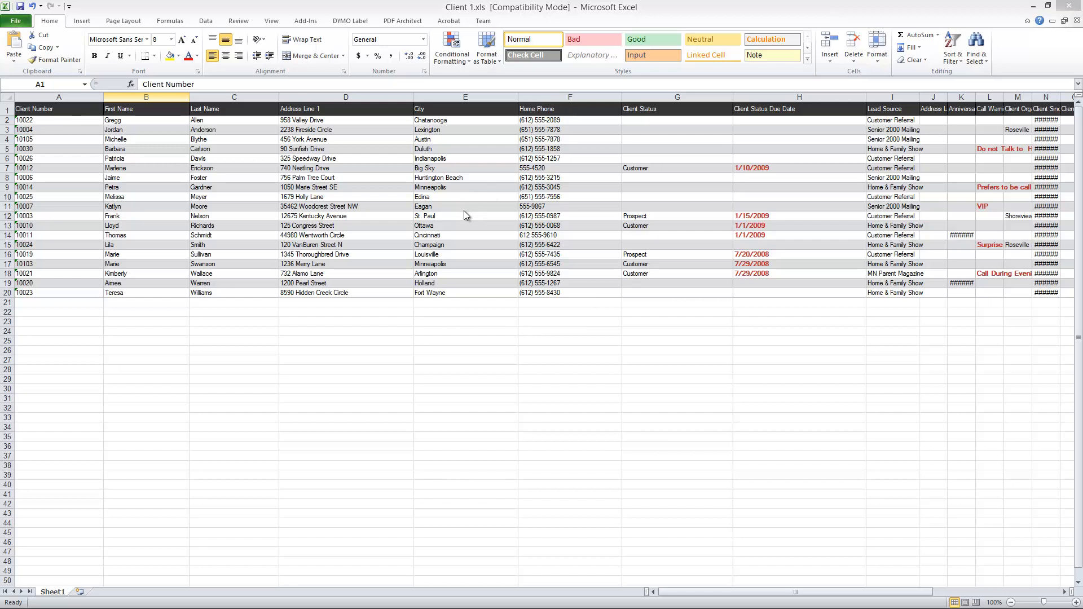
# In Excel, save Client 1.xls as the CSV (Comma delimited) file Client 1.csv in Documents, keeping that format
pyautogui.click(17, 24)
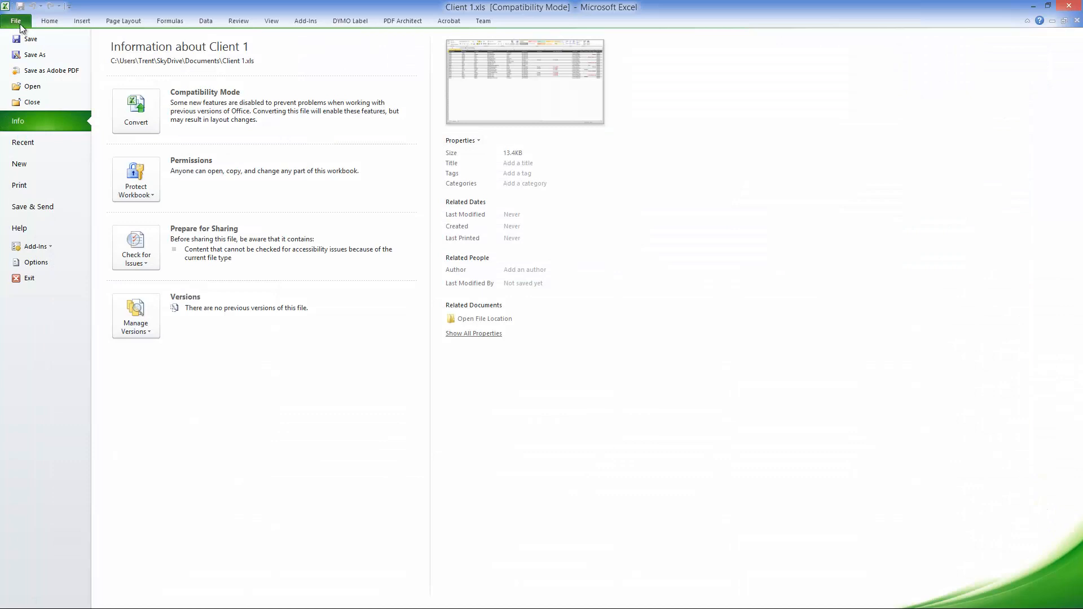
pyautogui.click(44, 56)
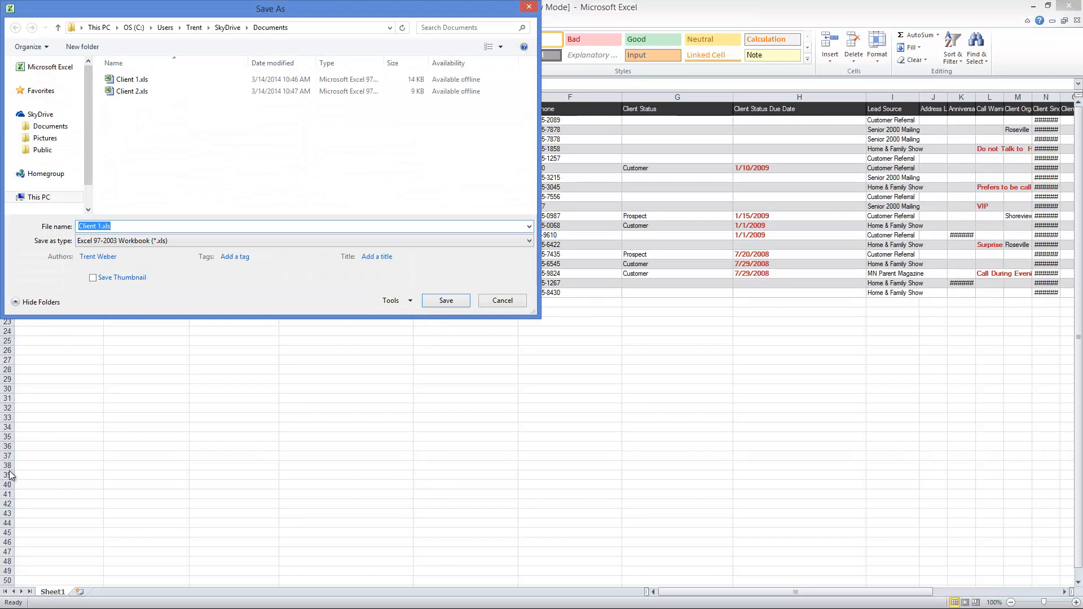
pyautogui.click(229, 240)
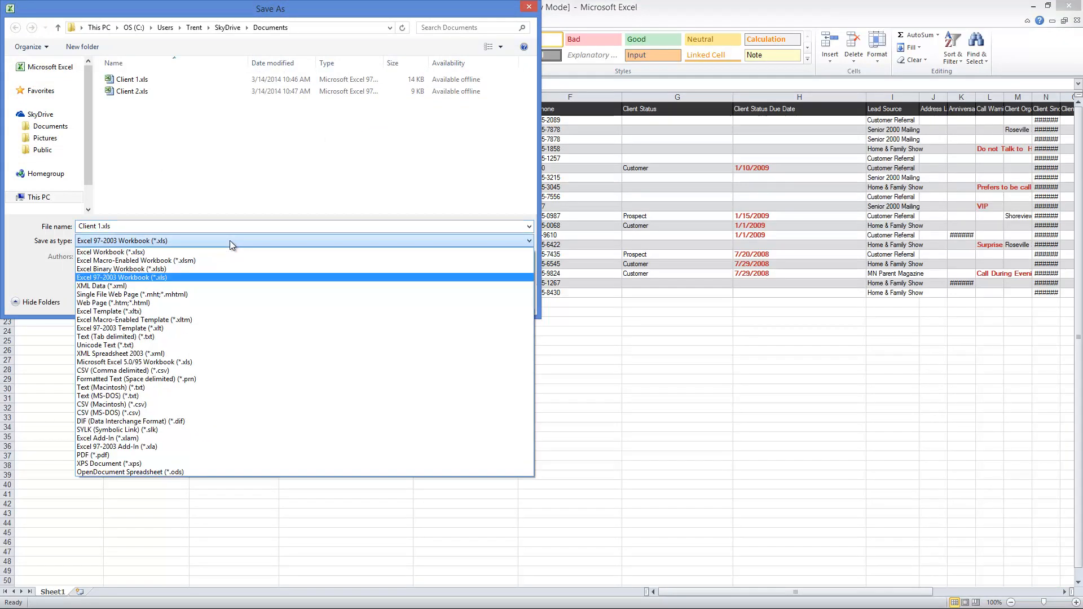
pyautogui.click(178, 370)
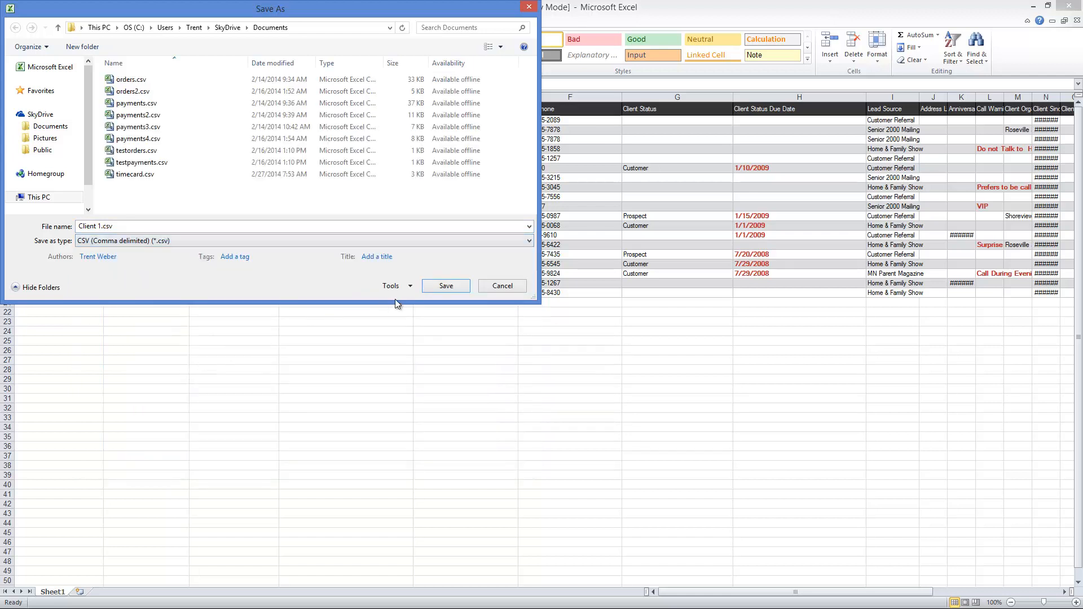
pyautogui.click(436, 286)
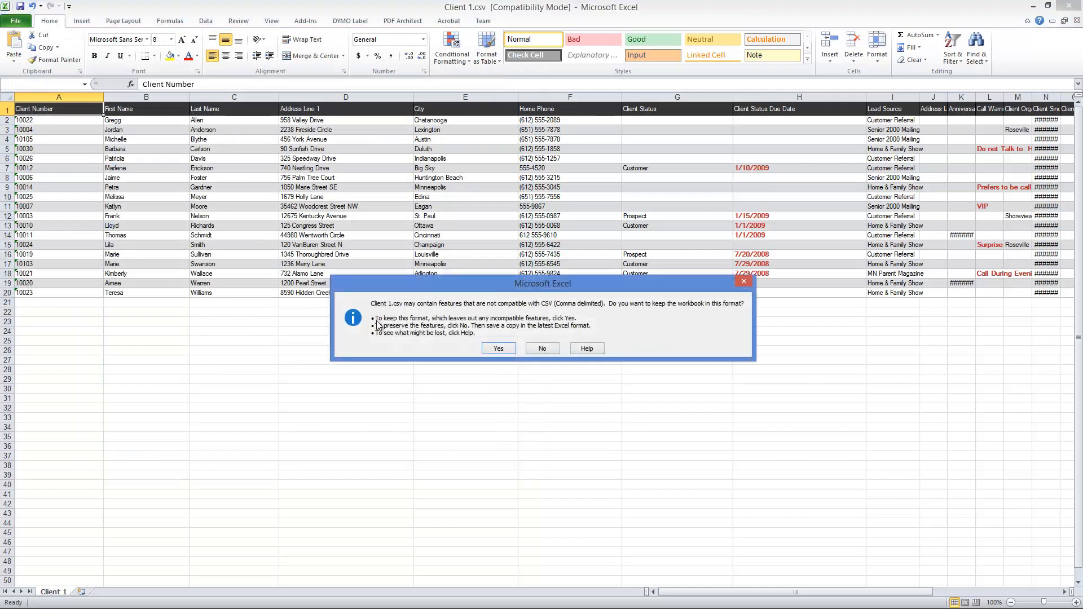
pyautogui.click(497, 348)
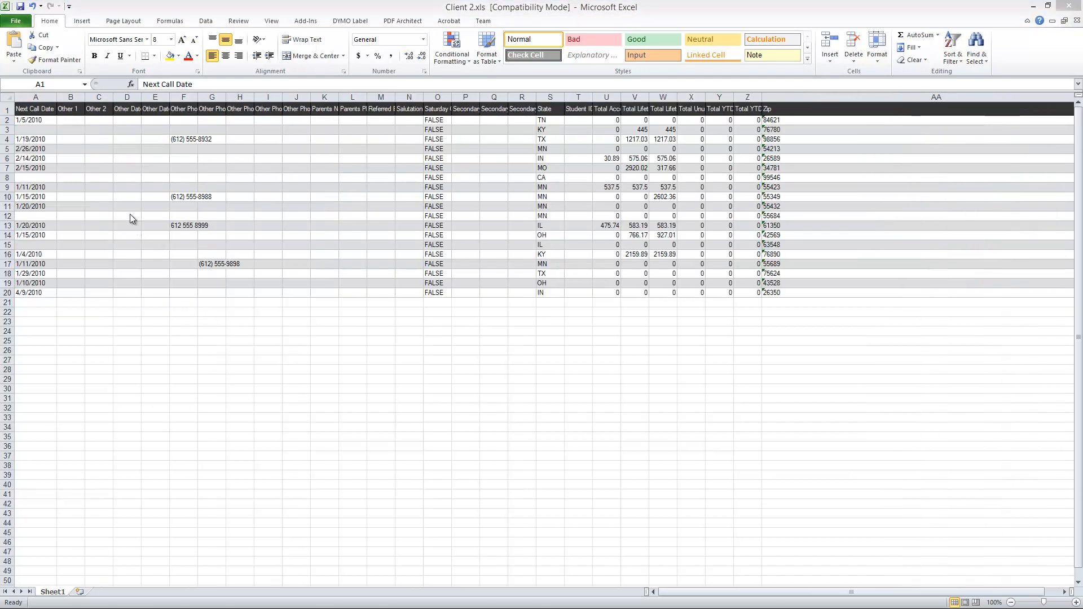
# Save the Client 2.xls workbook as the CSV (Comma delimited) file Client 2.csv in Documents, keeping that format
pyautogui.click(19, 24)
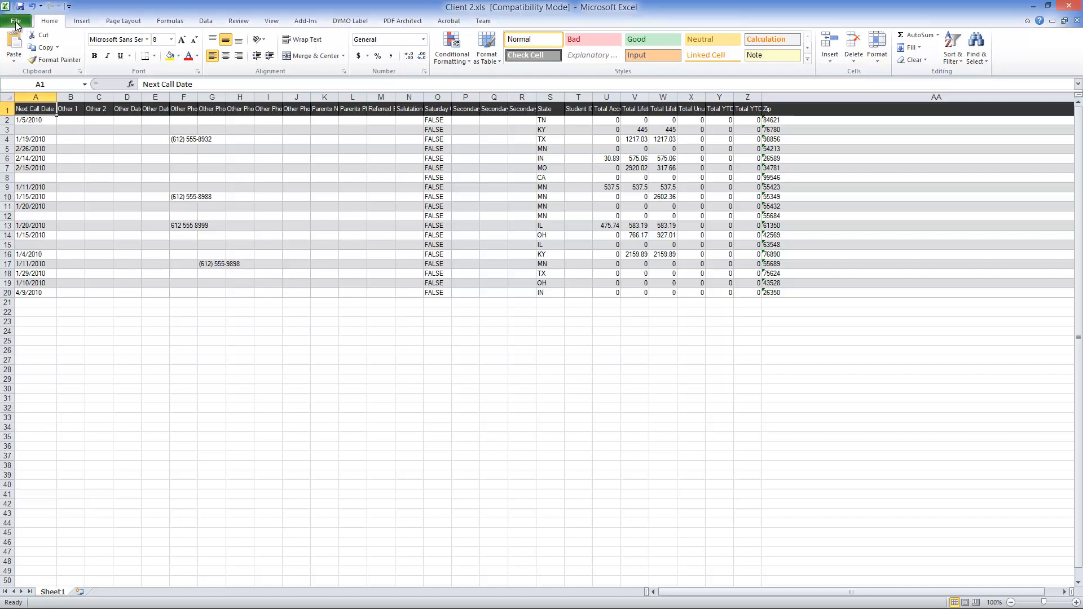
pyautogui.click(19, 24)
pyautogui.click(17, 23)
pyautogui.click(17, 23)
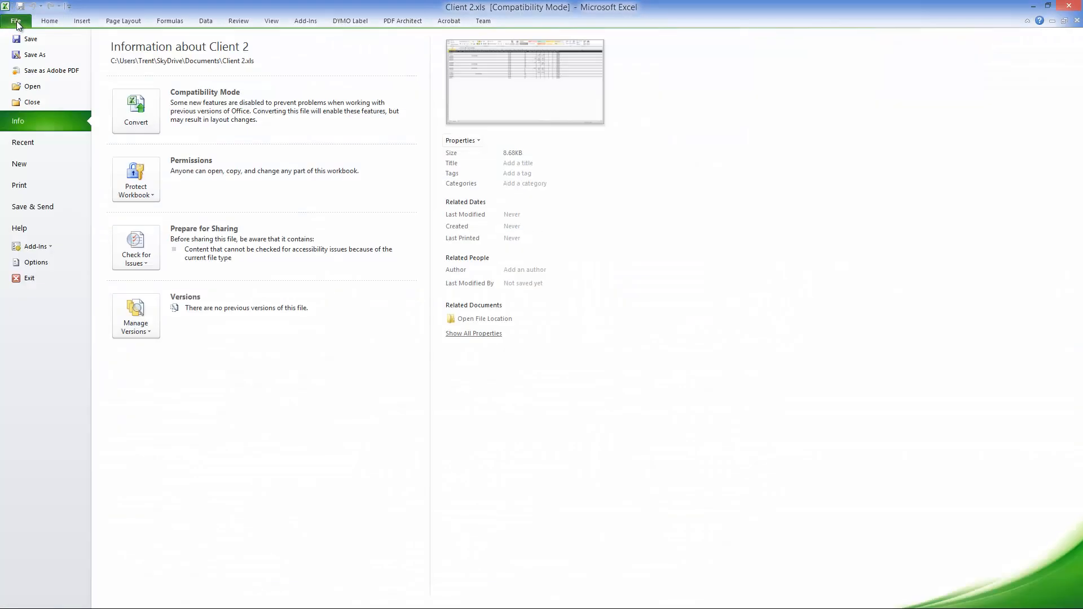
pyautogui.click(17, 22)
pyautogui.click(16, 23)
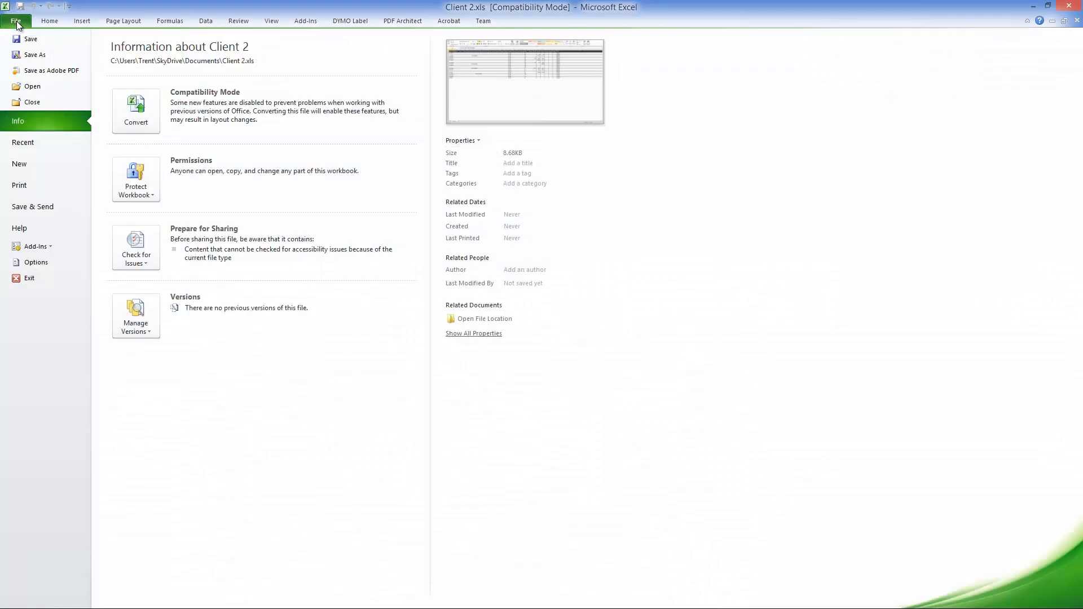
pyautogui.click(29, 56)
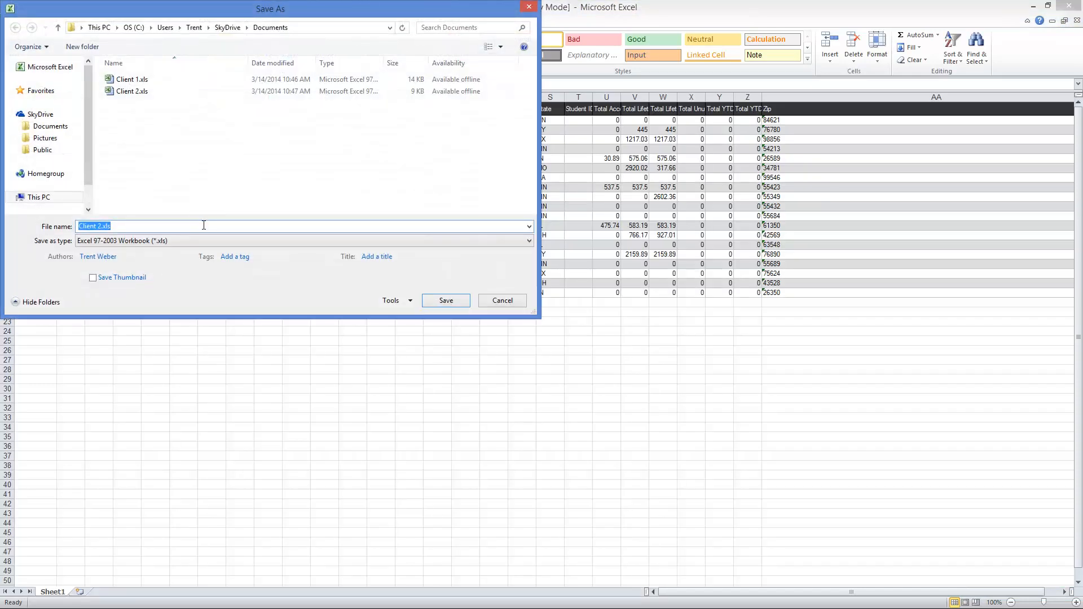
pyautogui.click(204, 240)
pyautogui.click(189, 370)
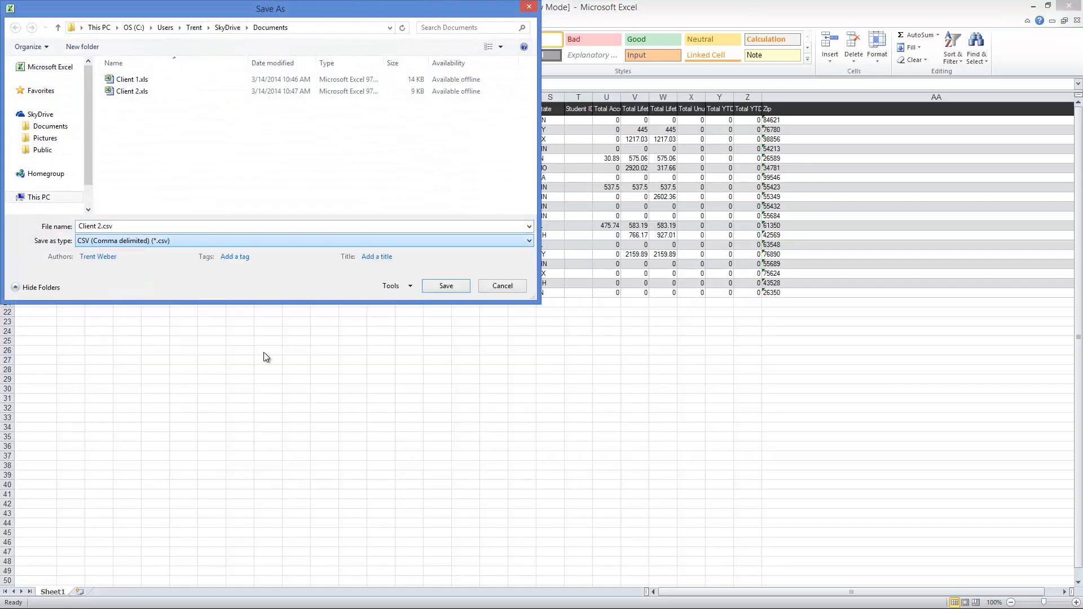
pyautogui.click(435, 287)
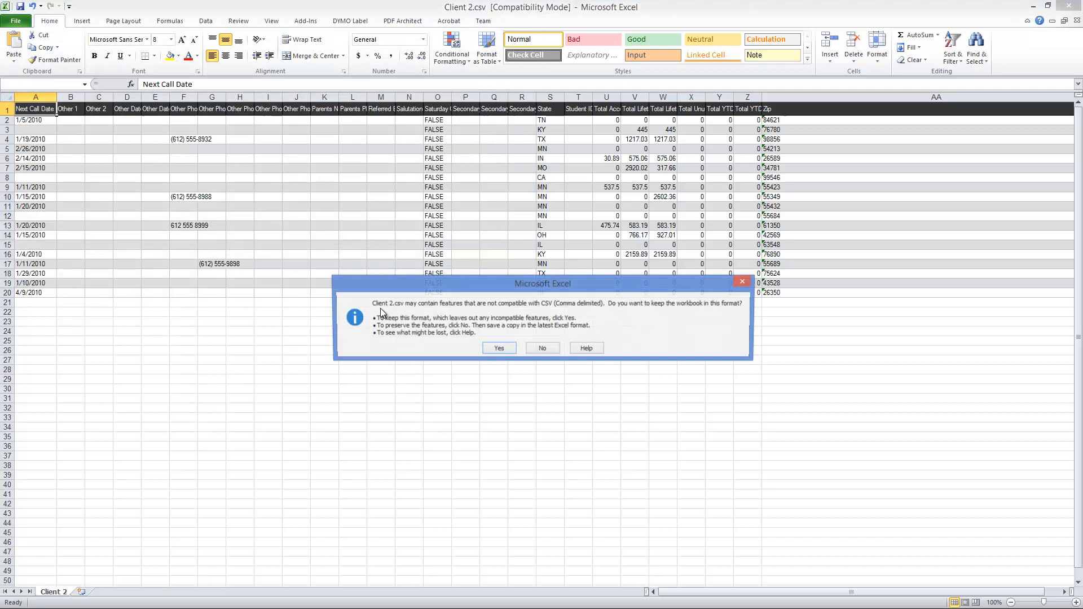
pyautogui.click(490, 347)
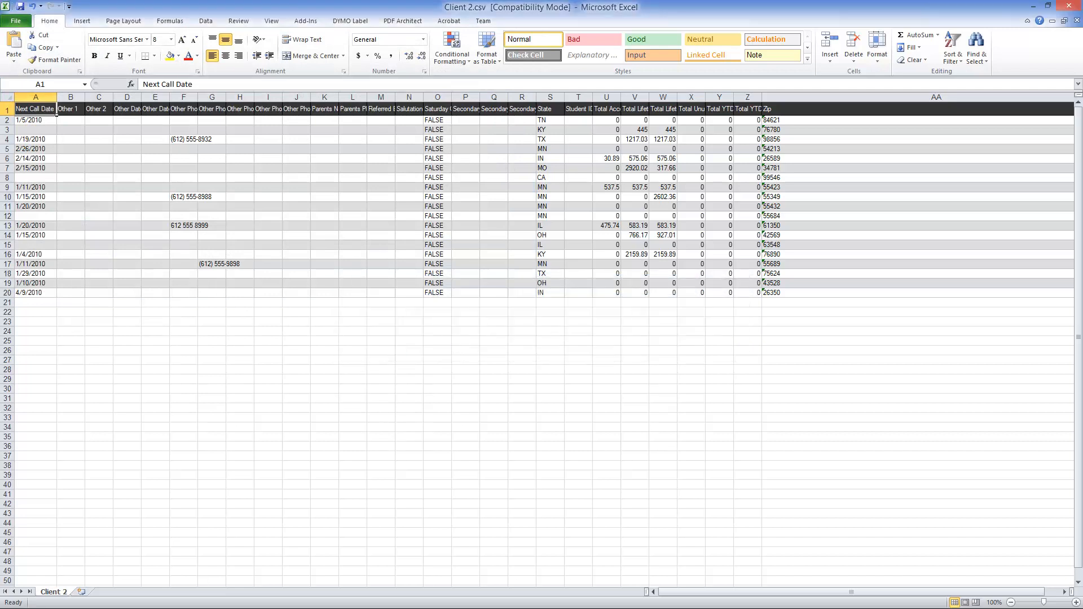
# Switch to StudioCloud and open the Import Clients window from the client list, enlarged to full size
pyautogui.hotkey('alt', 'Tab')
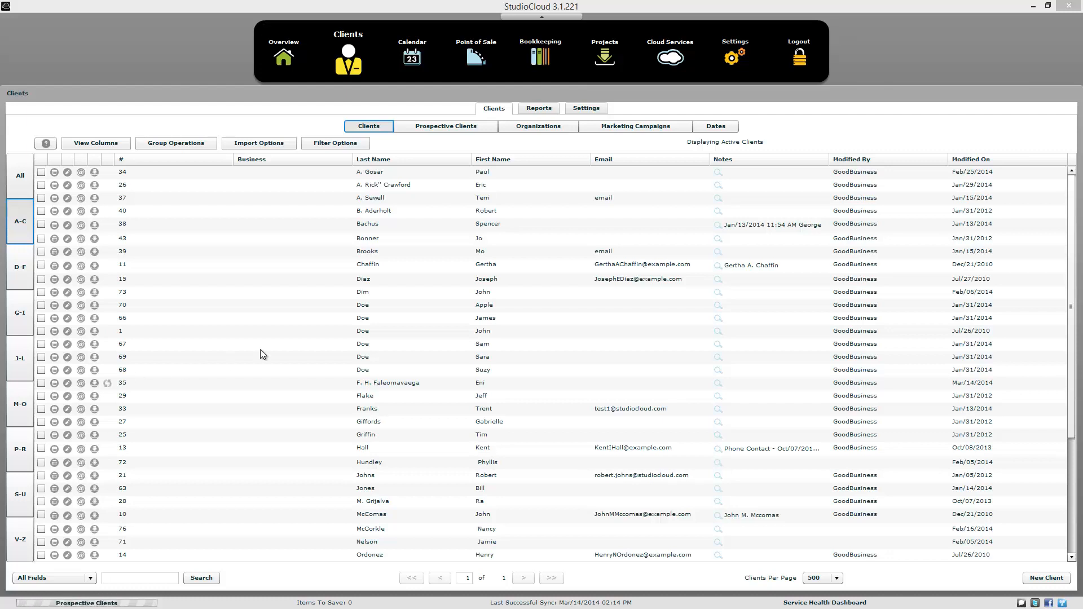
pyautogui.click(277, 146)
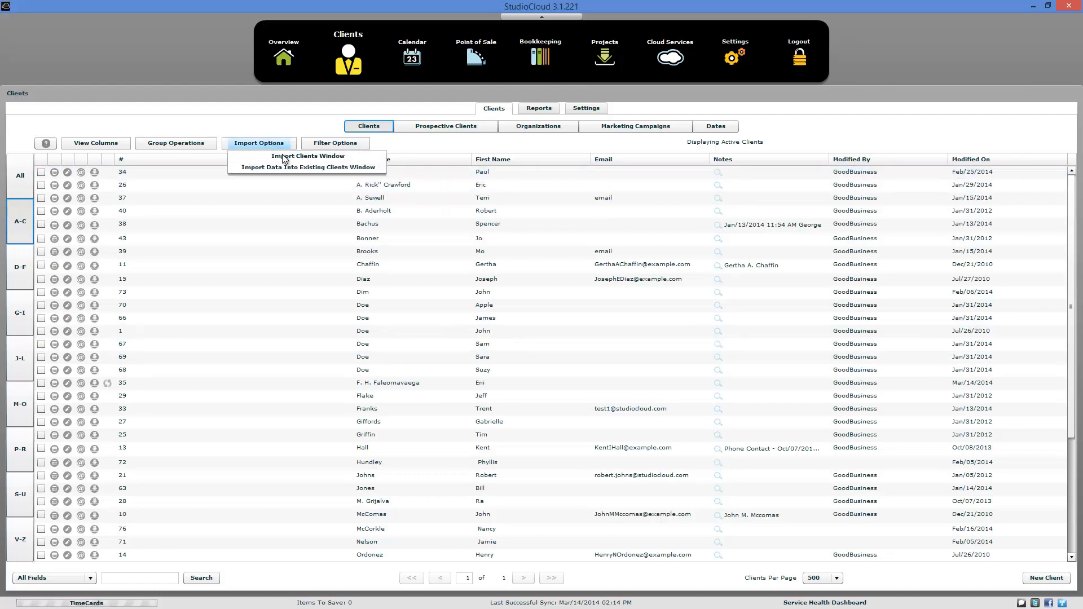
pyautogui.click(285, 156)
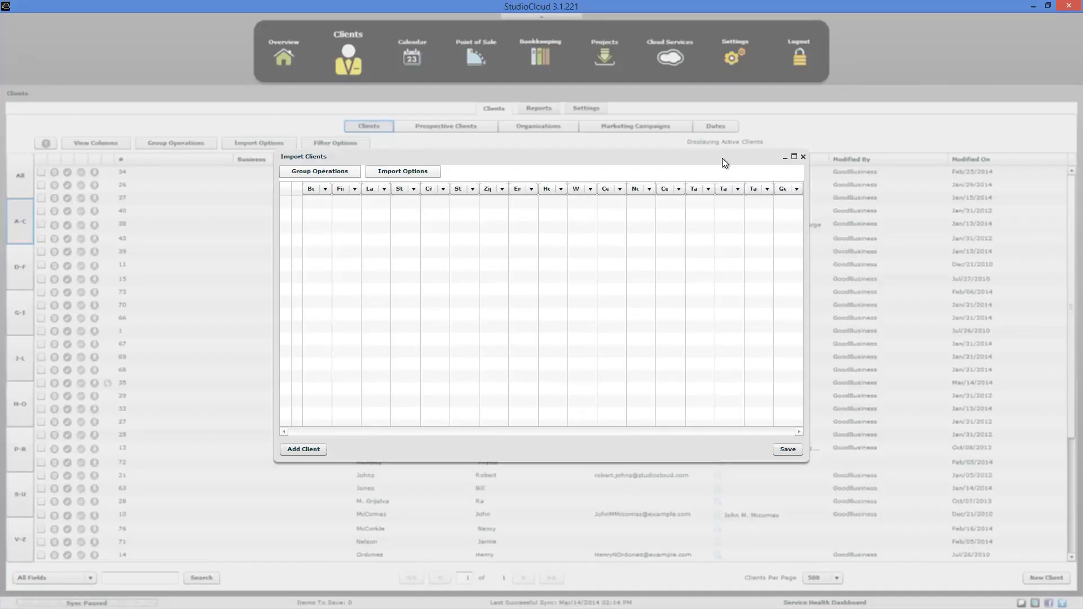
pyautogui.click(795, 157)
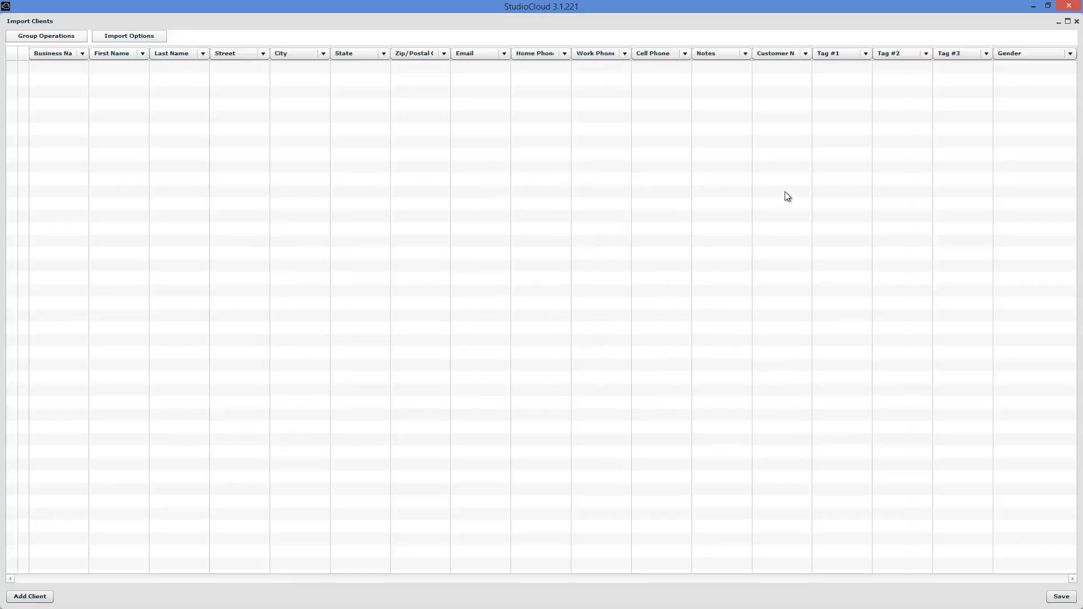
# Load clients with the StudioPlus Advanced CSV import, using Client 1.csv as the first file and Client 2.csv as the second
pyautogui.click(149, 38)
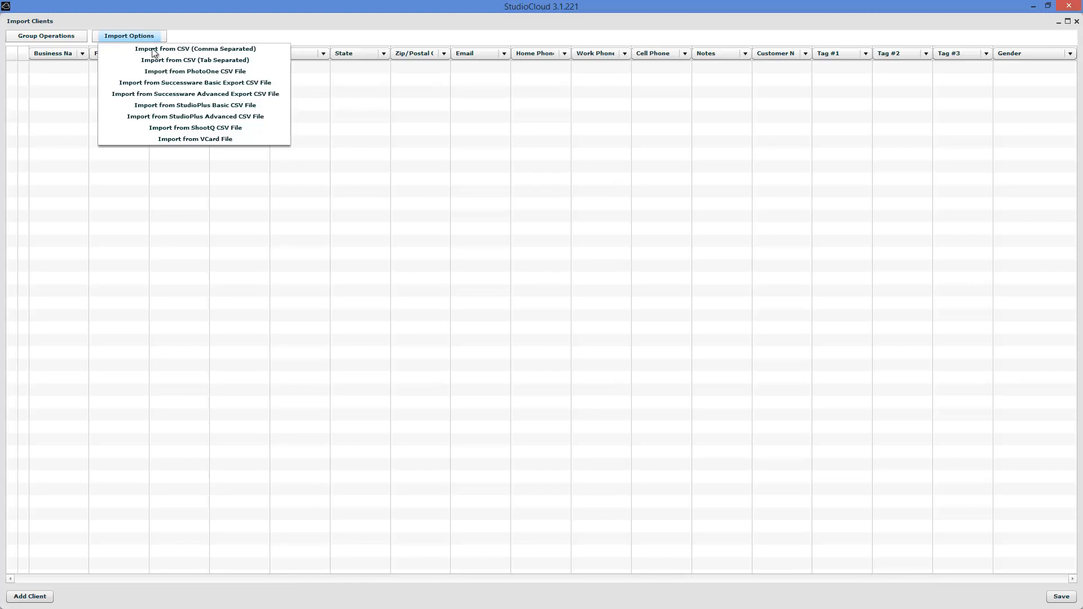
pyautogui.click(254, 117)
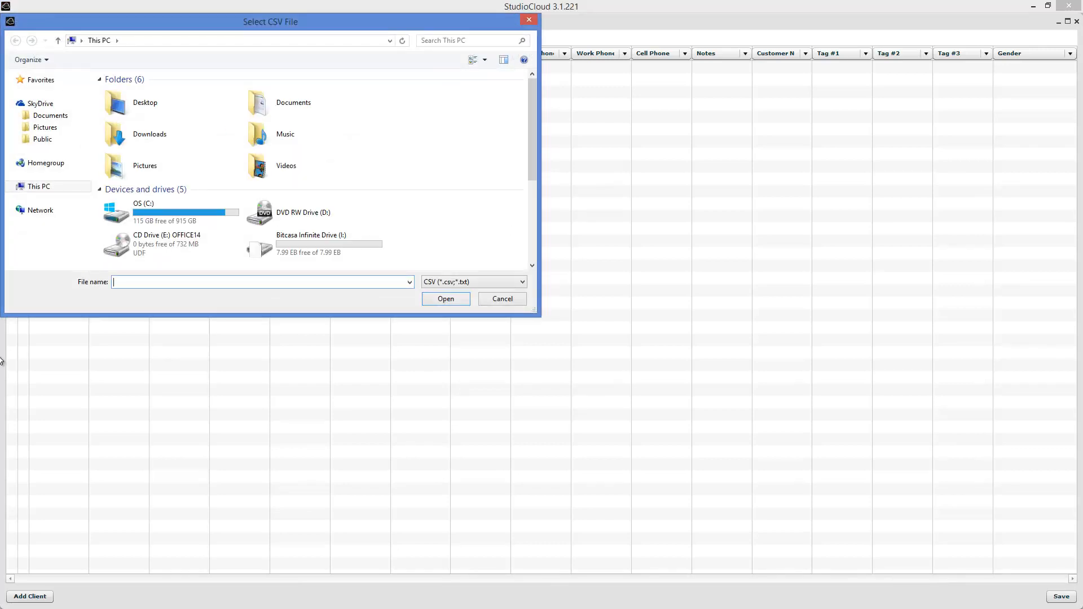
pyautogui.click(49, 118)
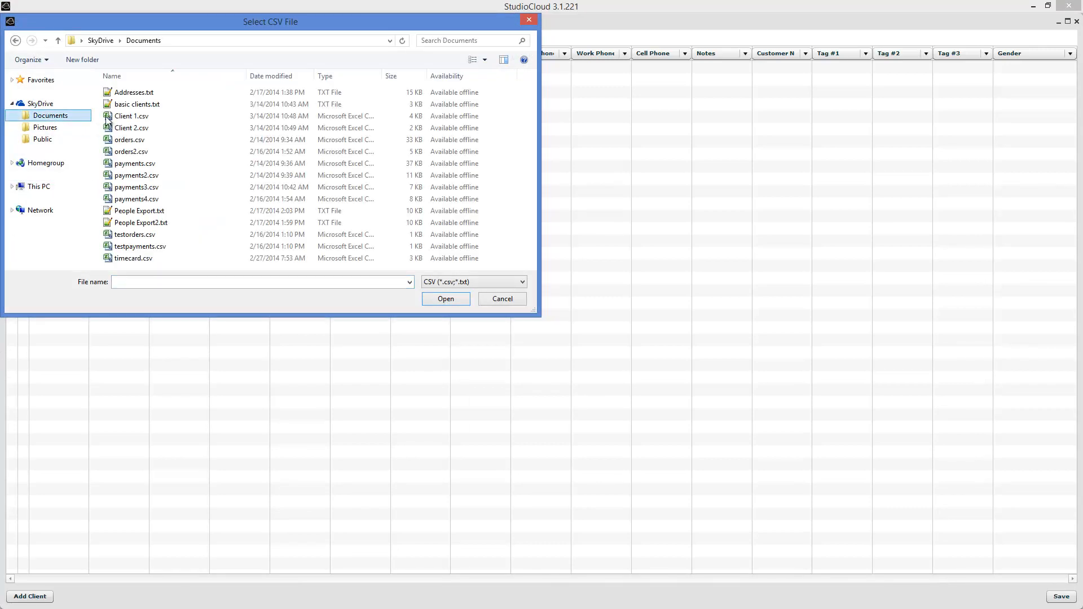
pyautogui.doubleClick(136, 117)
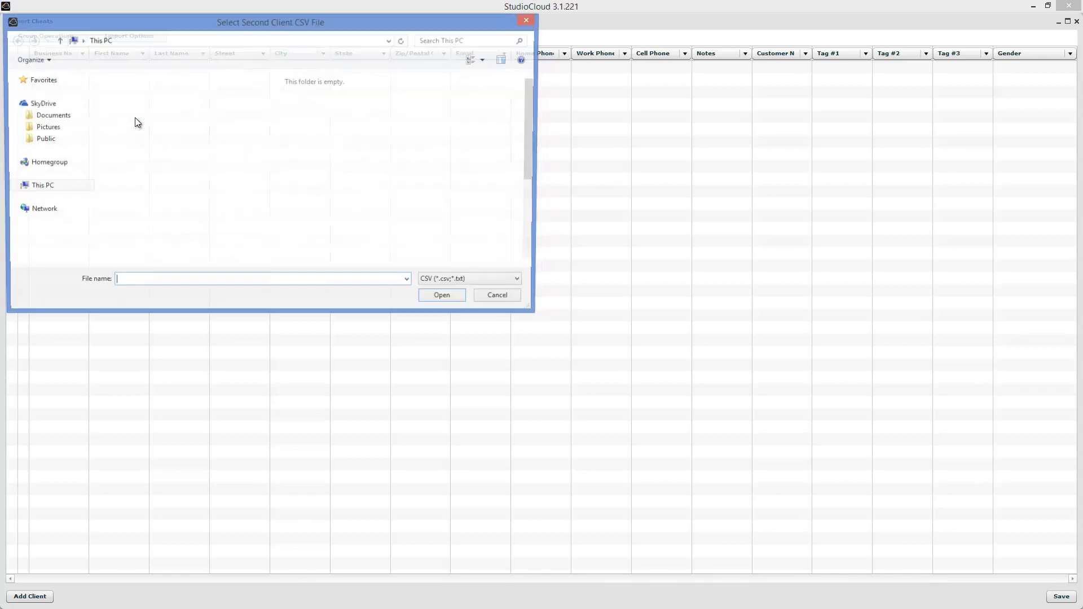
pyautogui.click(72, 115)
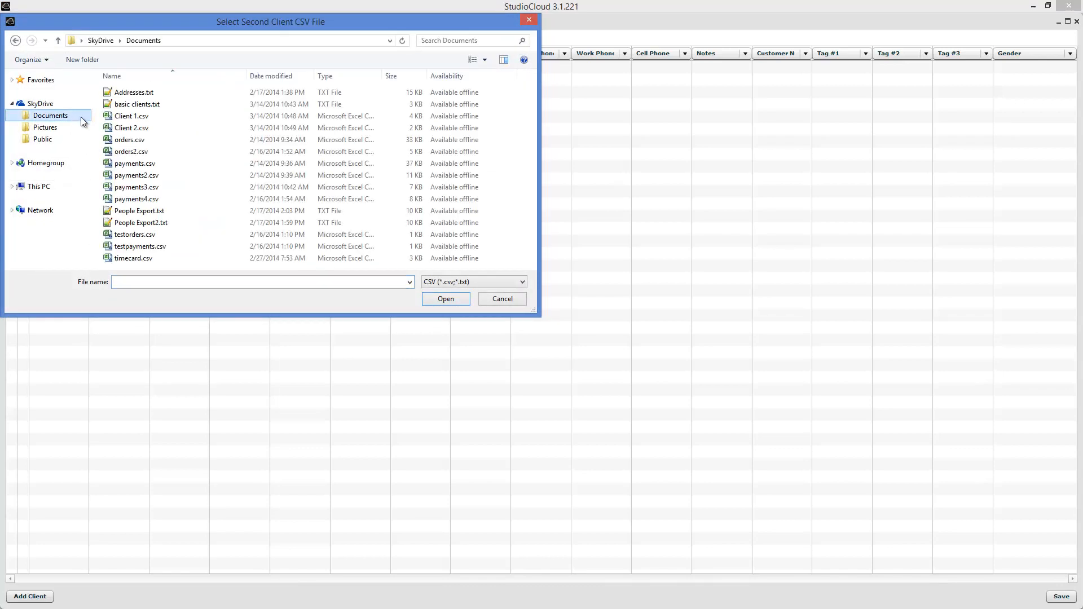
pyautogui.doubleClick(125, 129)
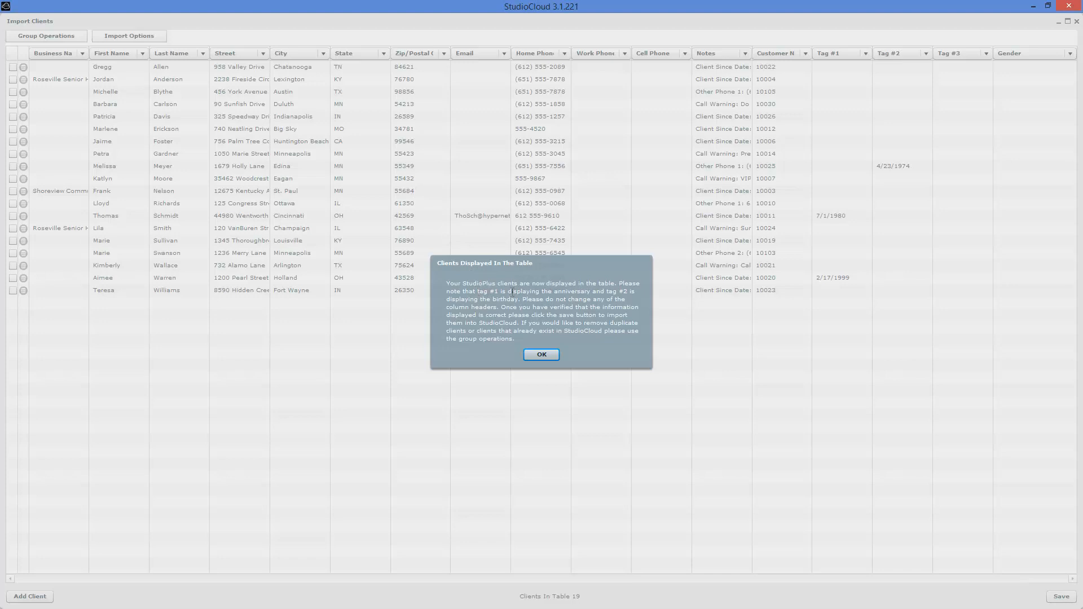
# Dismiss the notice about the displayed StudioPlus clients and widen the Business Name column to fit its full header
pyautogui.moveTo(478, 291); pyautogui.dragTo(519, 299)
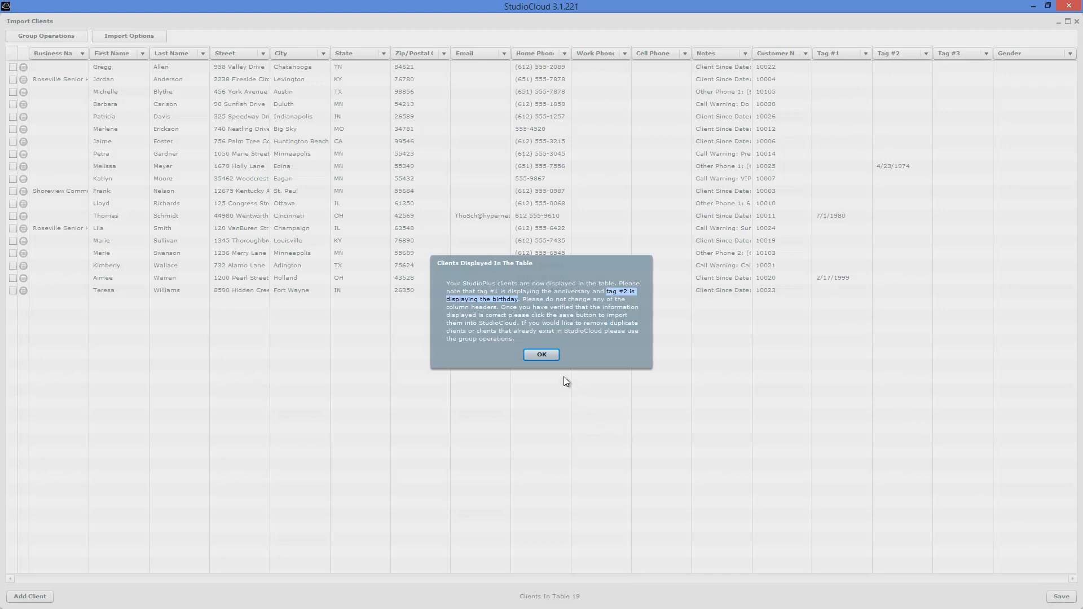
pyautogui.click(549, 356)
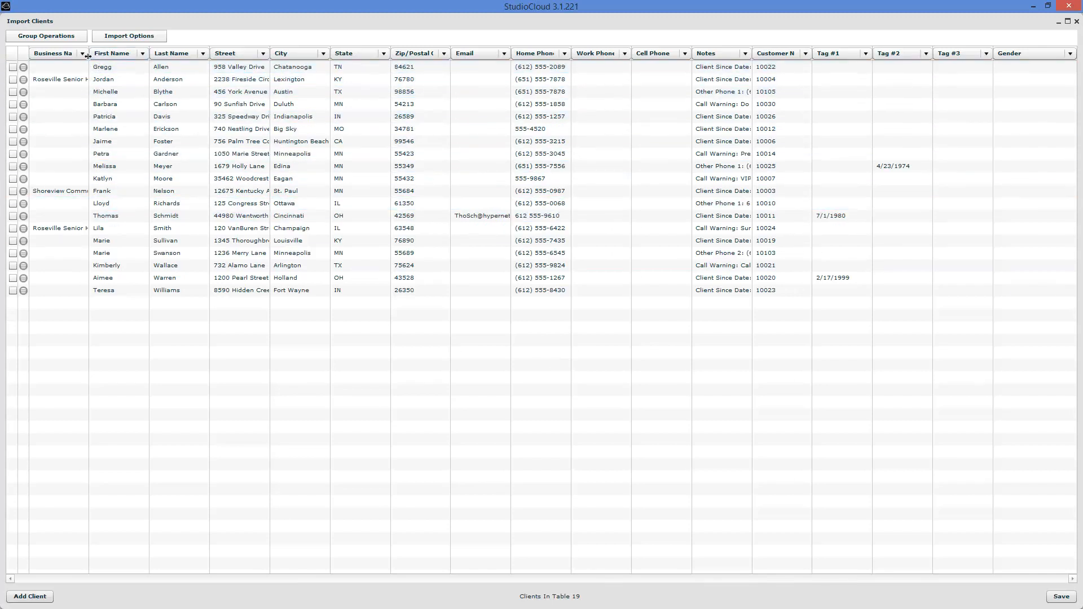
pyautogui.moveTo(88, 57); pyautogui.dragTo(104, 67)
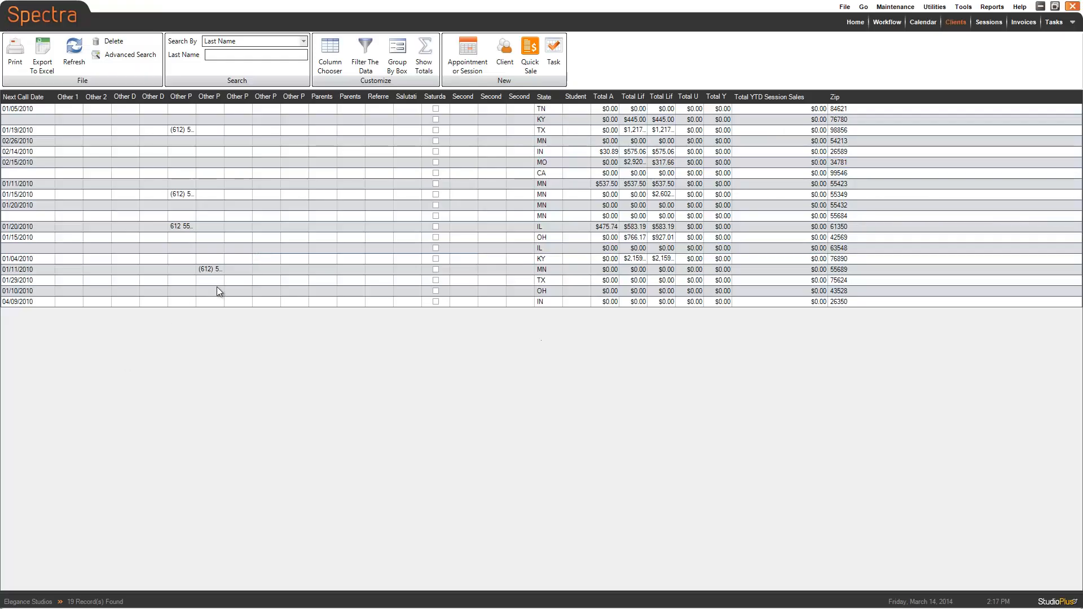
# Switch to Spectra and rearrange the client columns, placing Zip directly after Student and Other Phone 4 at the end
pyautogui.click(322, 96)
pyautogui.moveTo(248, 100); pyautogui.dragTo(568, 99)
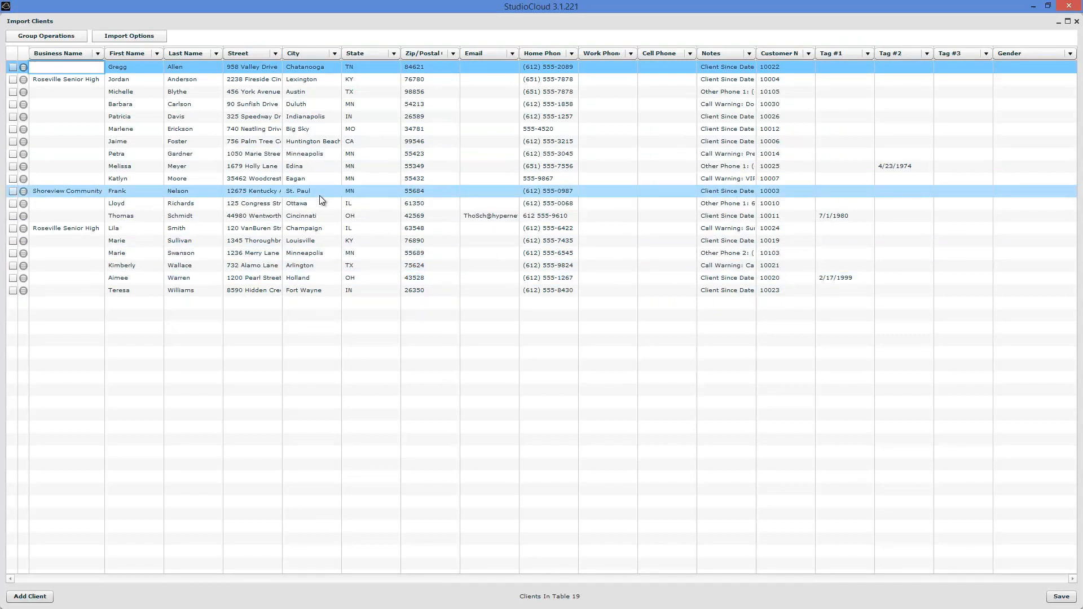
pyautogui.click(142, 39)
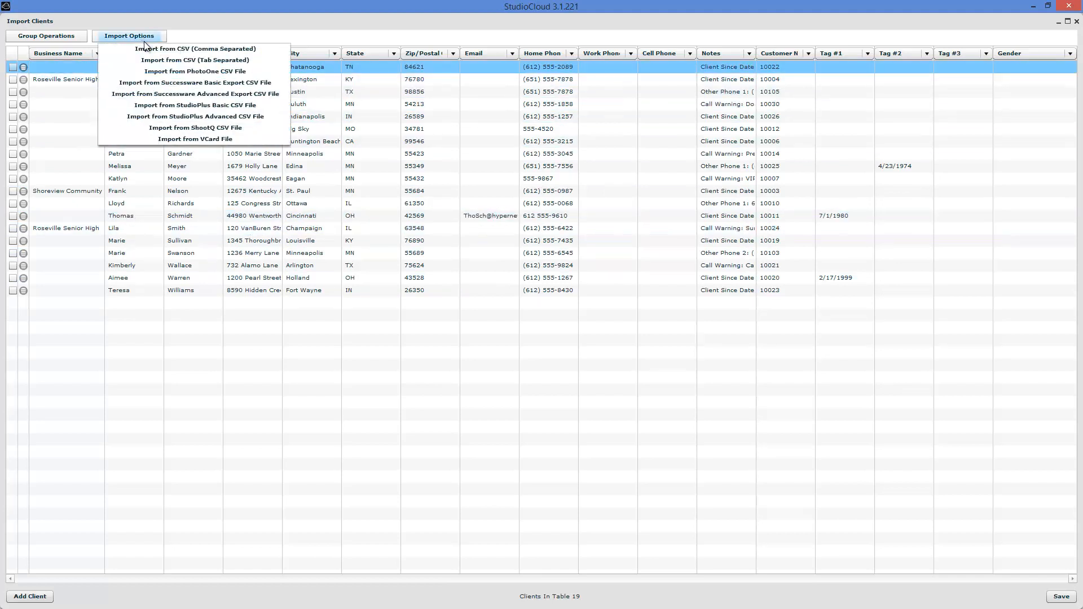
pyautogui.click(188, 37)
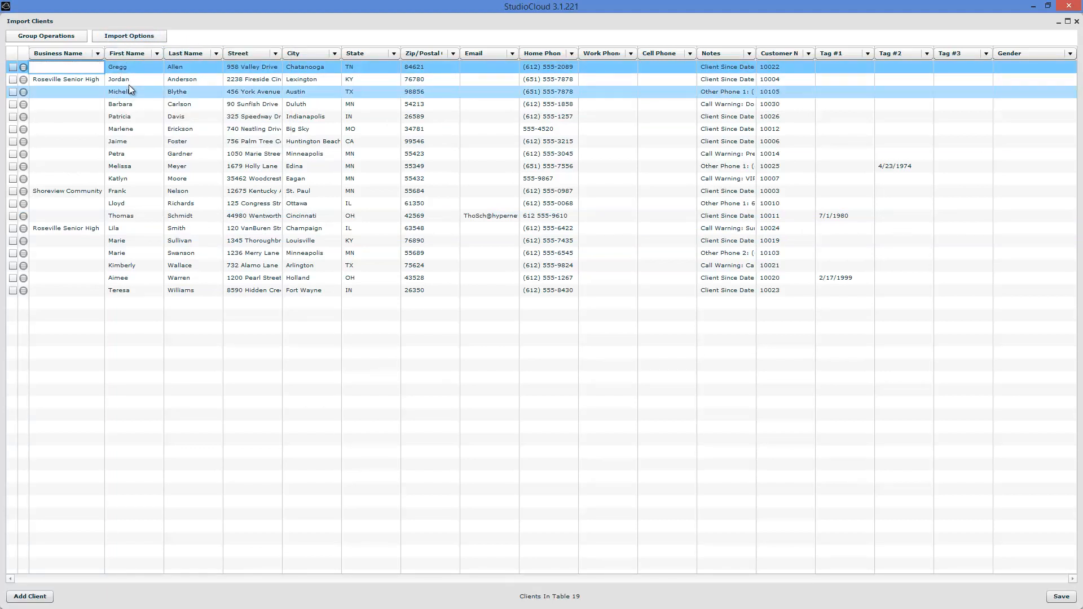
pyautogui.click(142, 36)
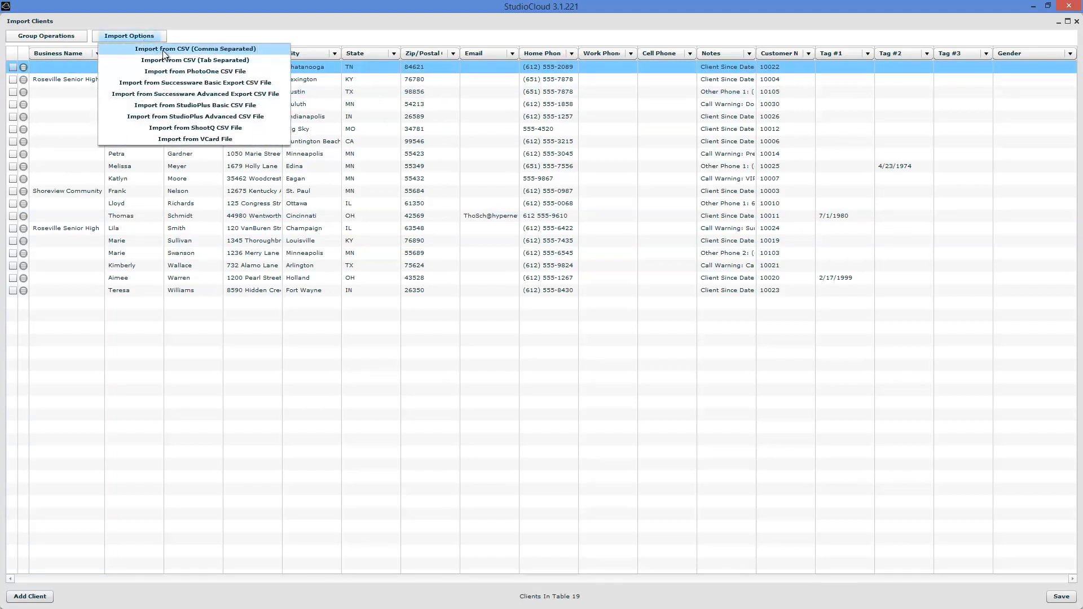
pyautogui.click(185, 27)
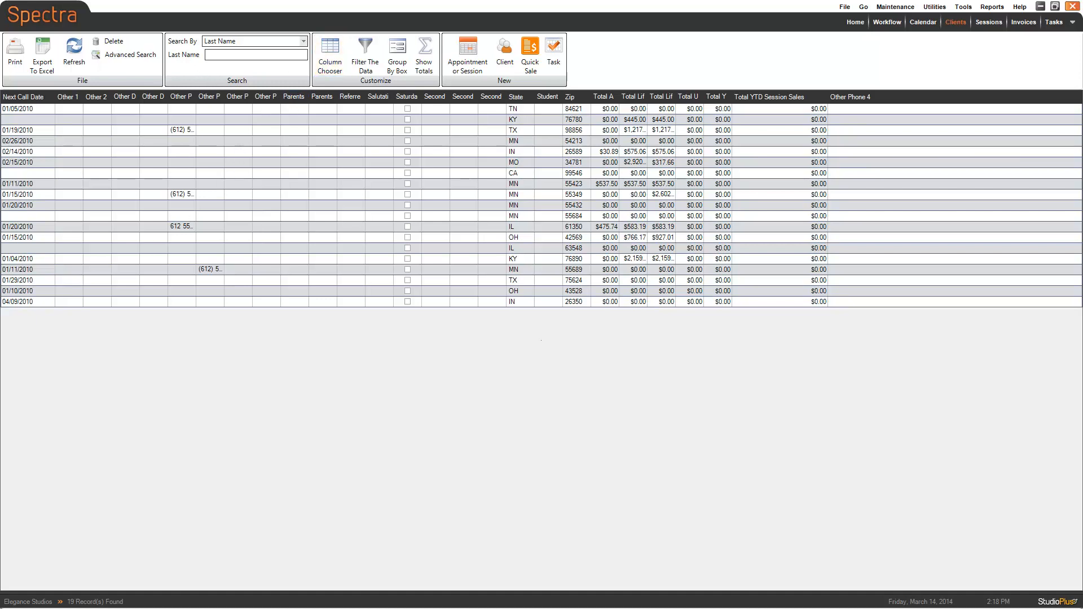
# In Spectra's Column Chooser, clear all columns and apply only Clients - First Name and Clients - Last Name
pyautogui.moveTo(0, 52); pyautogui.dragTo(473, 119)
pyautogui.click(541, 285)
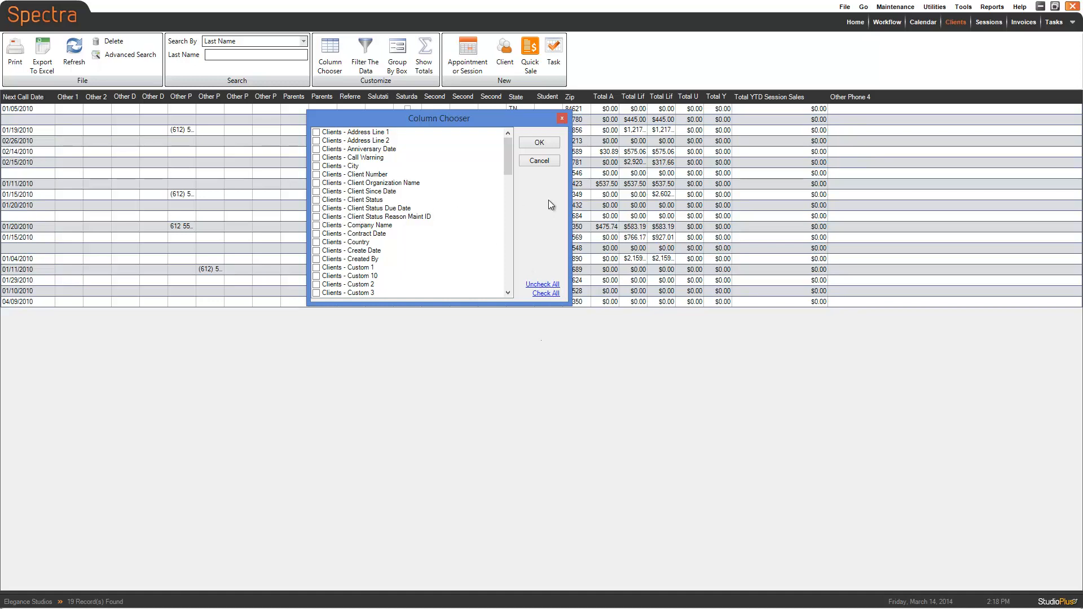
pyautogui.moveTo(510, 158); pyautogui.dragTo(512, 202)
pyautogui.click(317, 216)
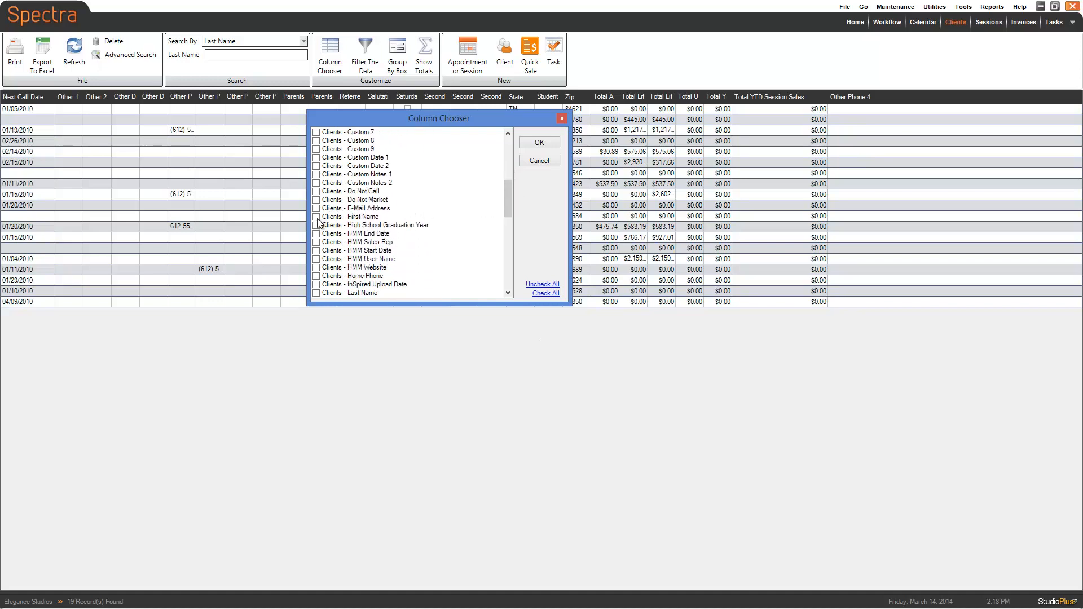
pyautogui.click(317, 293)
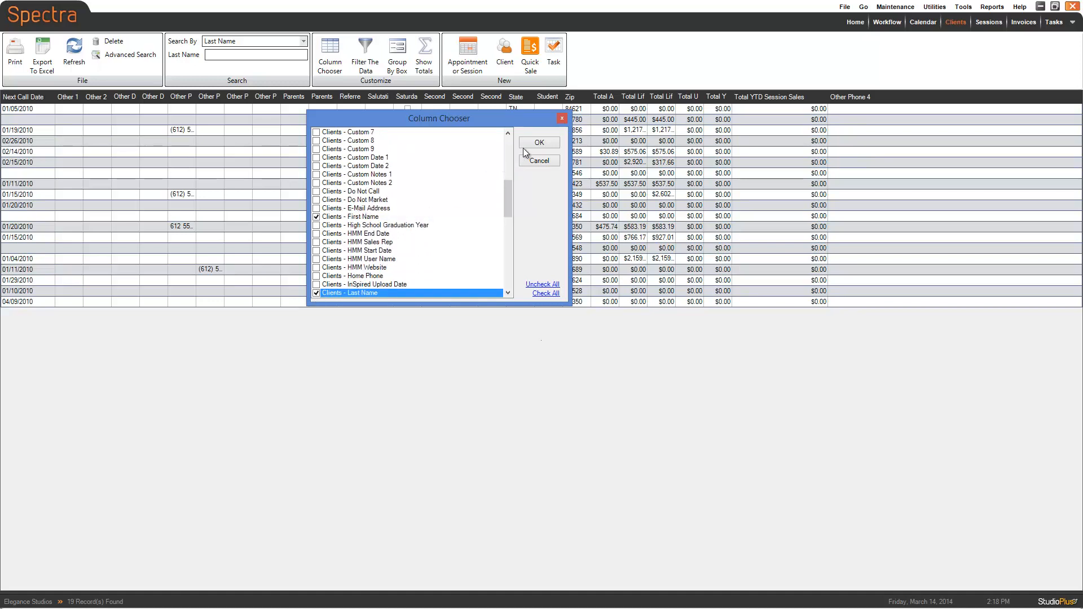
pyautogui.click(537, 144)
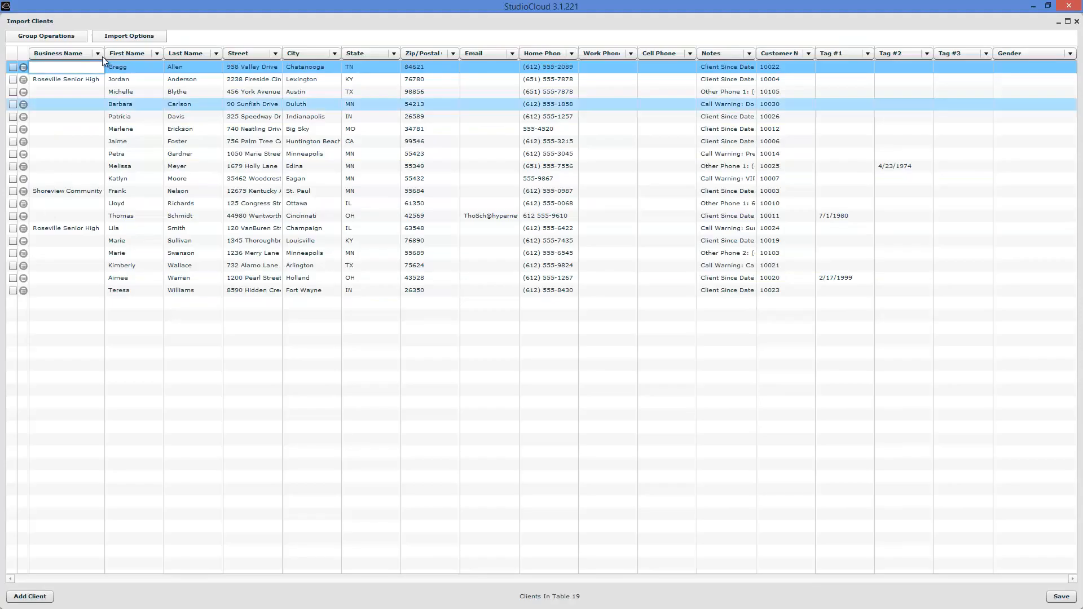
pyautogui.click(117, 36)
pyautogui.click(198, 21)
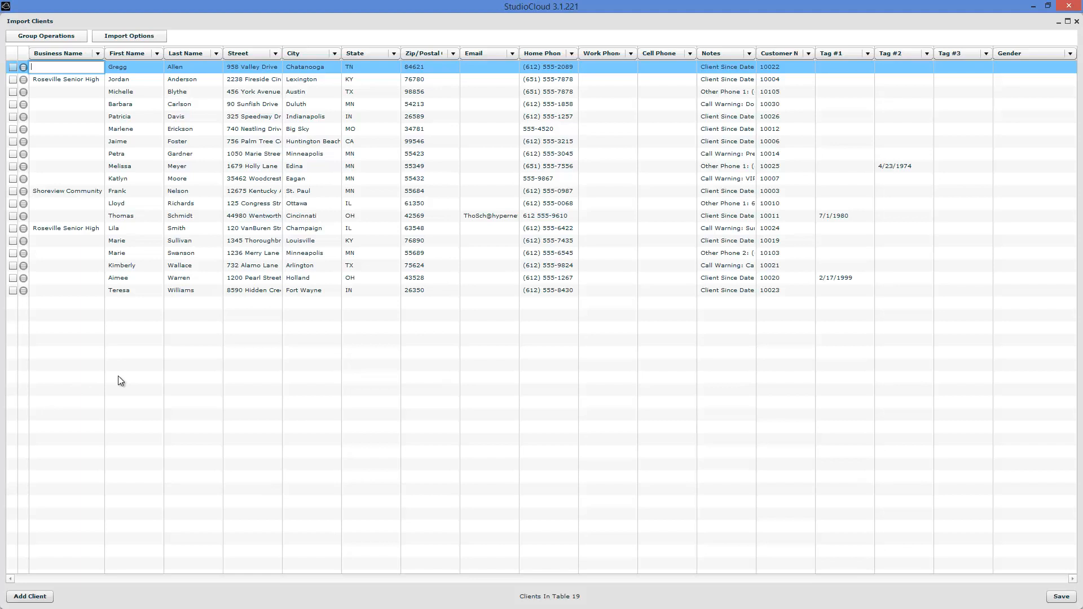
pyautogui.click(146, 53)
pyautogui.click(161, 35)
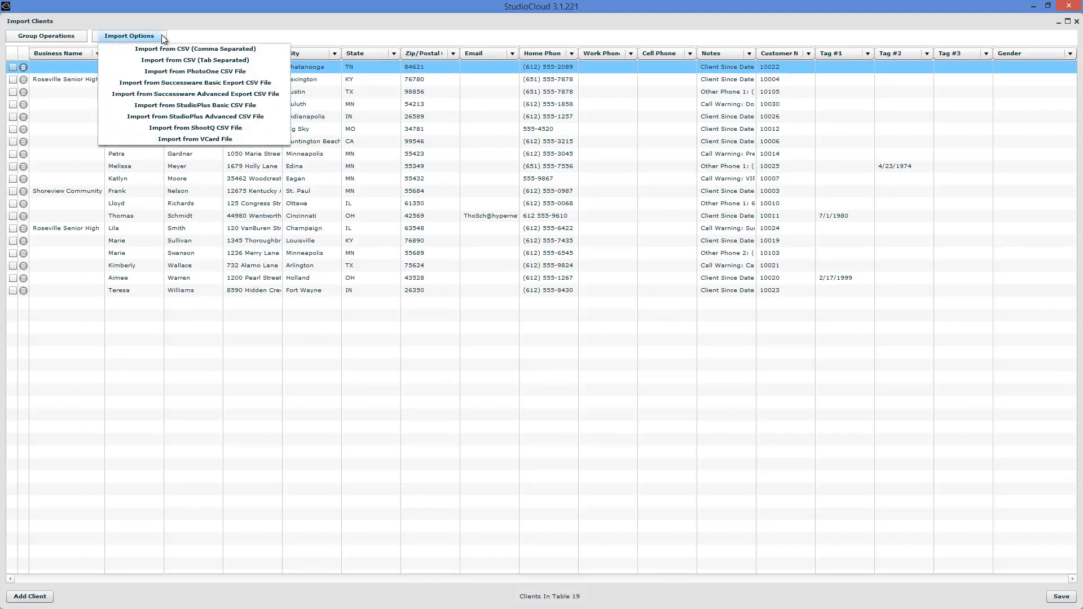
pyautogui.click(135, 36)
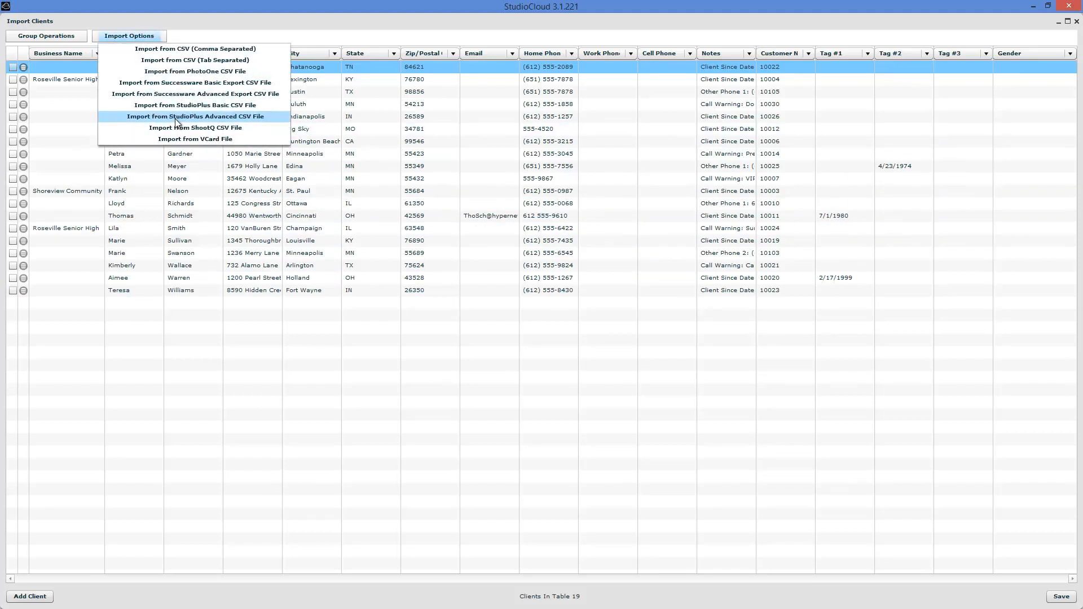
pyautogui.click(222, 34)
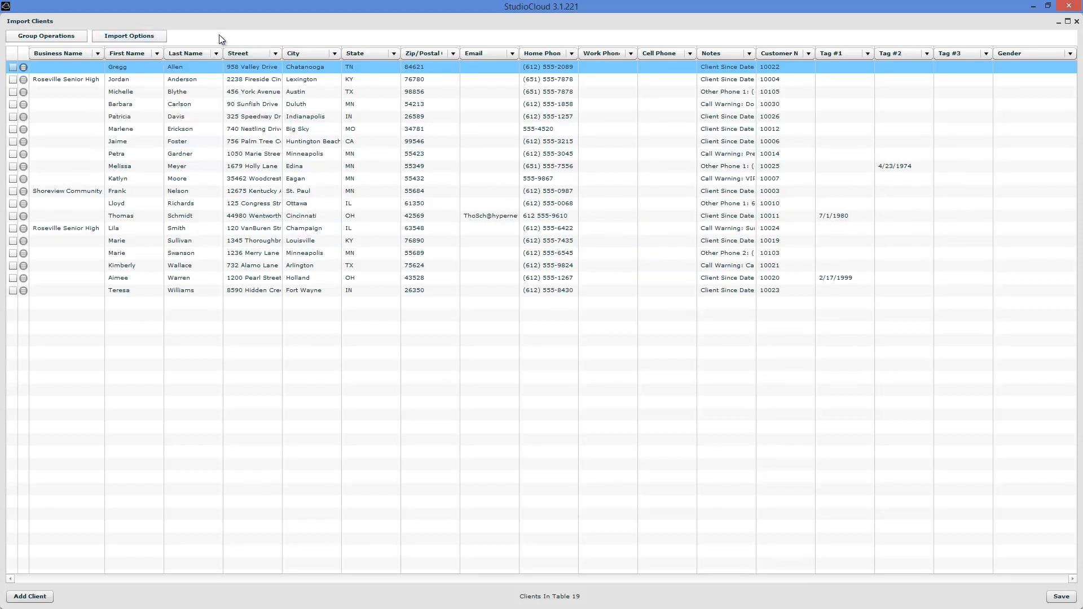
pyautogui.click(155, 41)
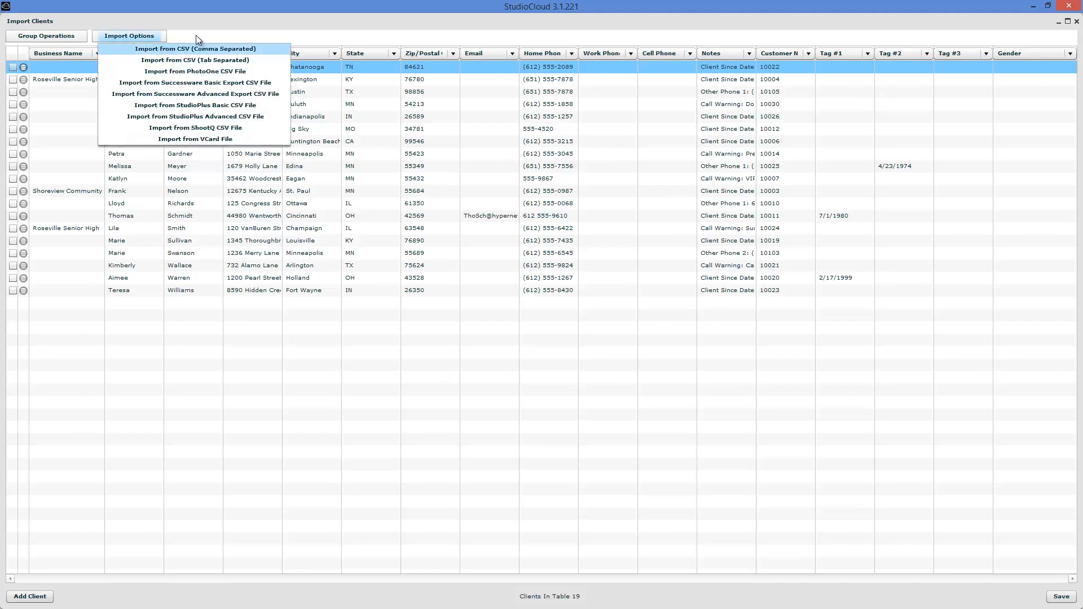
pyautogui.click(196, 35)
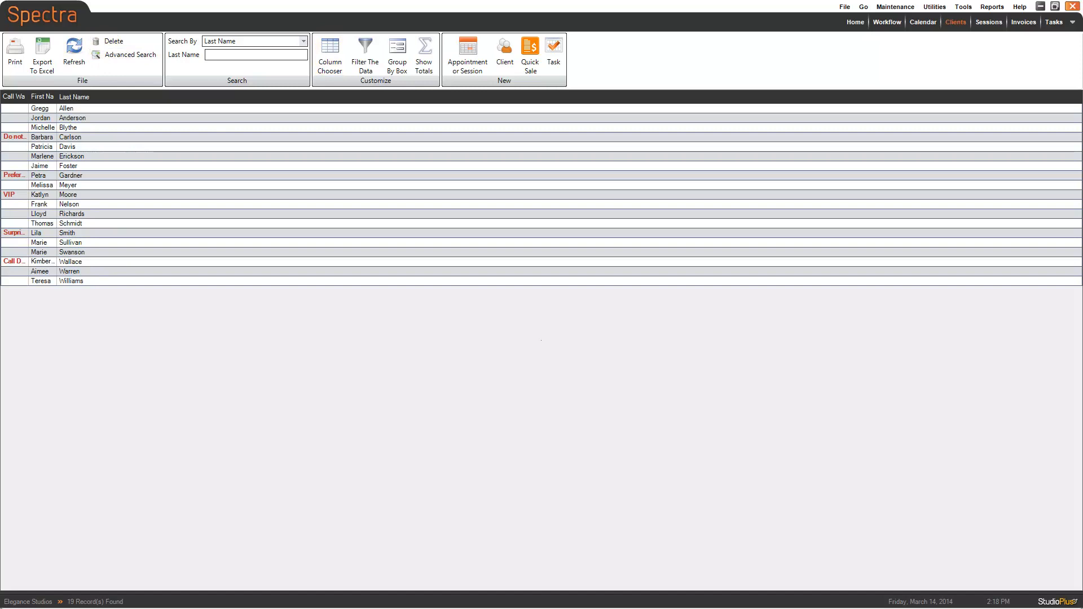
pyautogui.click(489, 221)
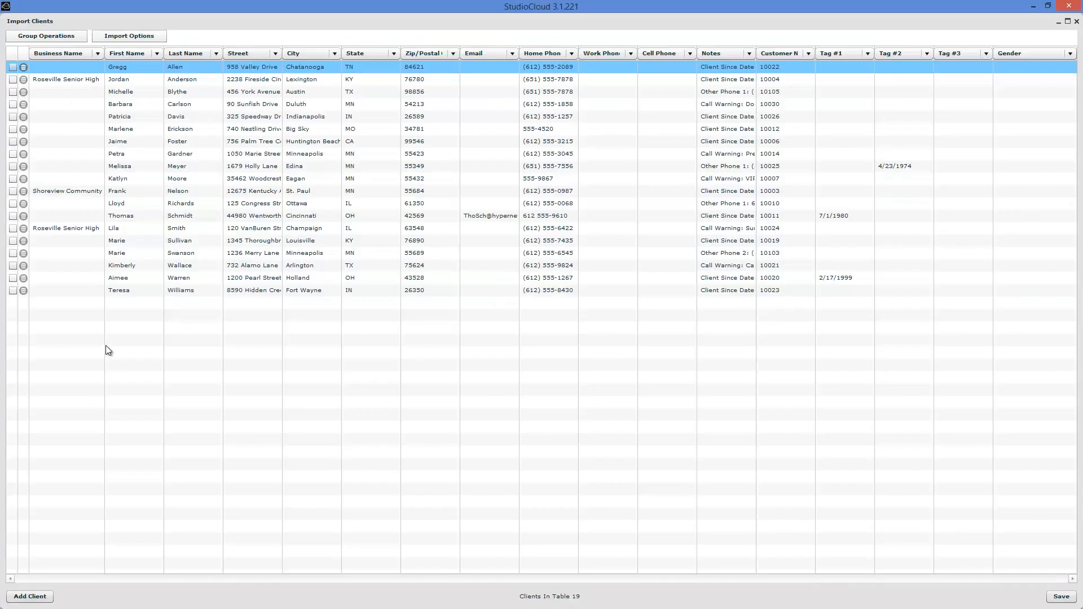
pyautogui.click(135, 34)
pyautogui.click(188, 36)
# Change the Business Name column header in StudioCloud's import table to Customer Number
pyautogui.click(102, 56)
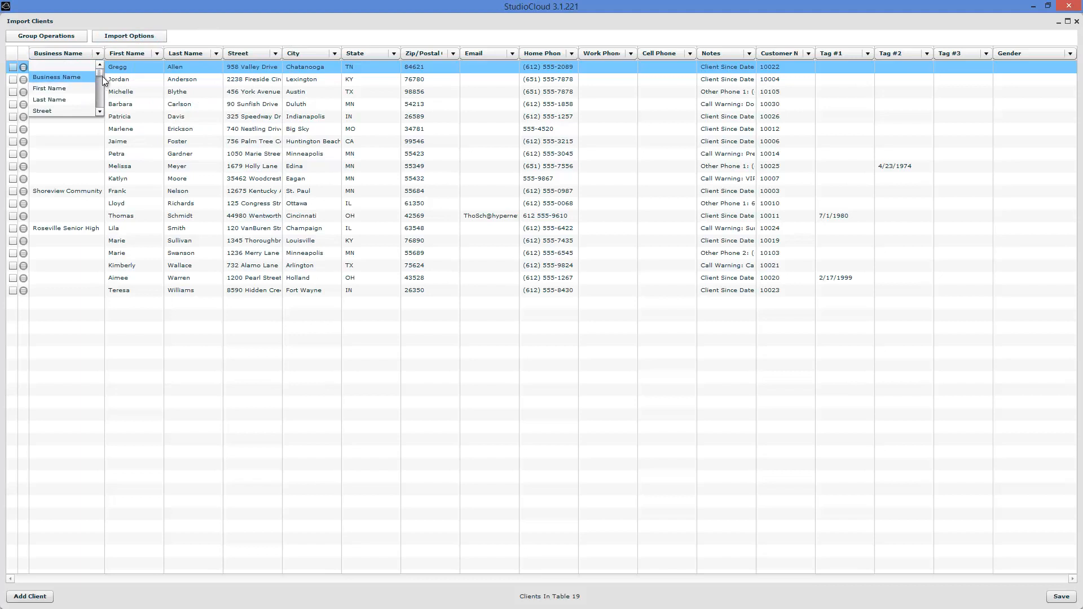
pyautogui.scroll(-3, 101, 93)
pyautogui.scroll(-2, 101, 95)
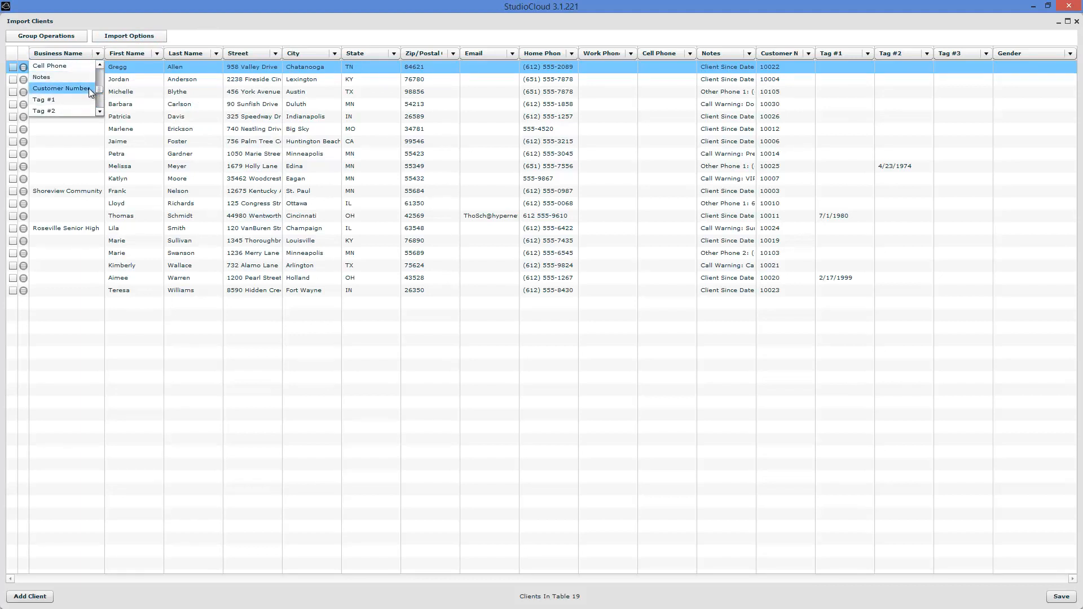
pyautogui.click(89, 88)
# Set the first import column's header back to Business Name
pyautogui.click(98, 54)
pyautogui.moveTo(99, 89); pyautogui.dragTo(100, 73)
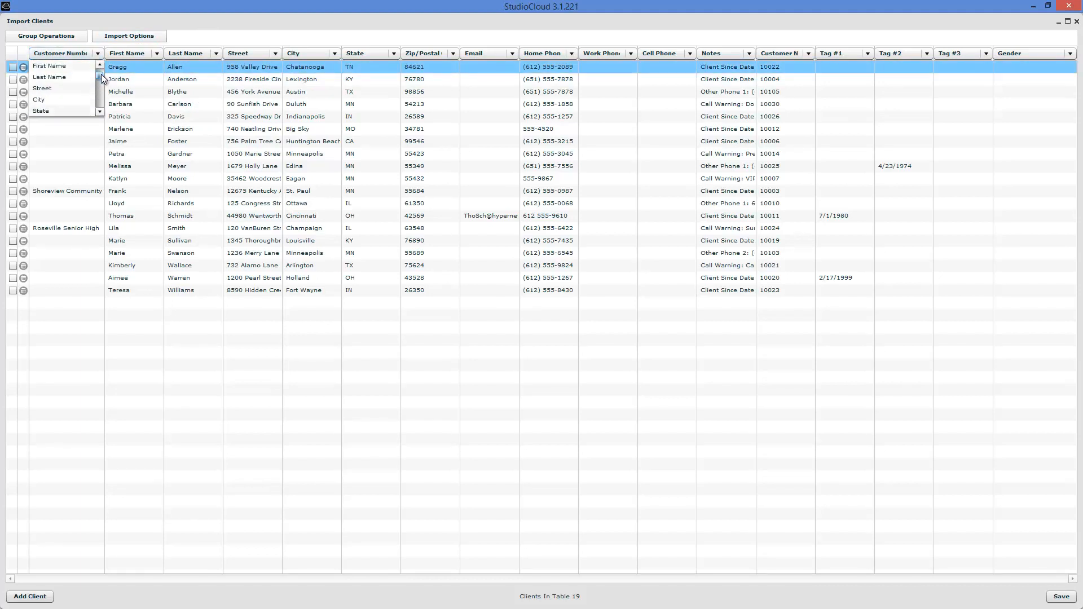
pyautogui.click(62, 66)
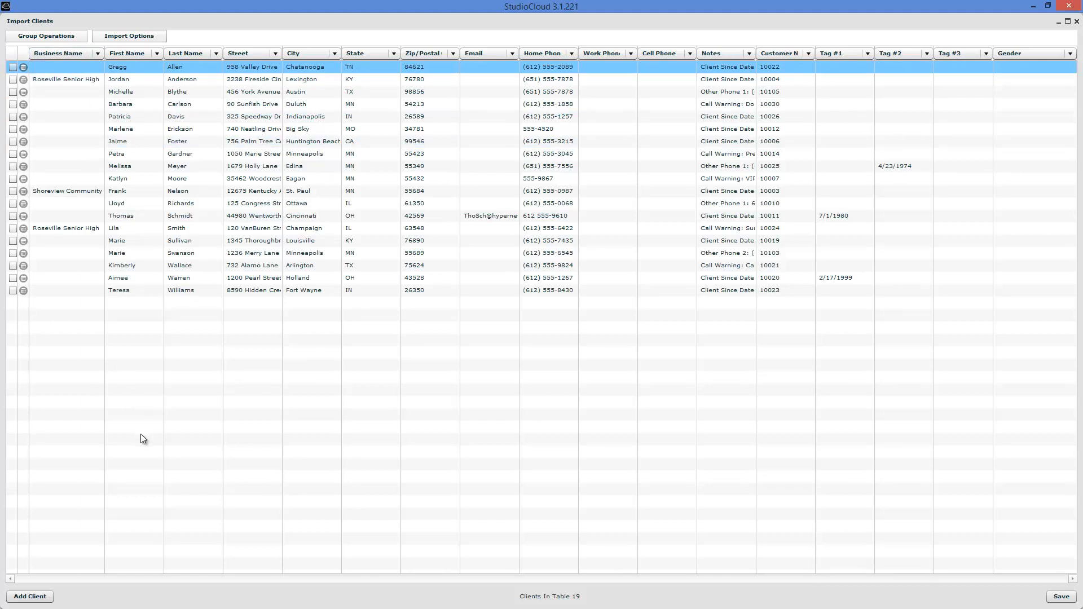